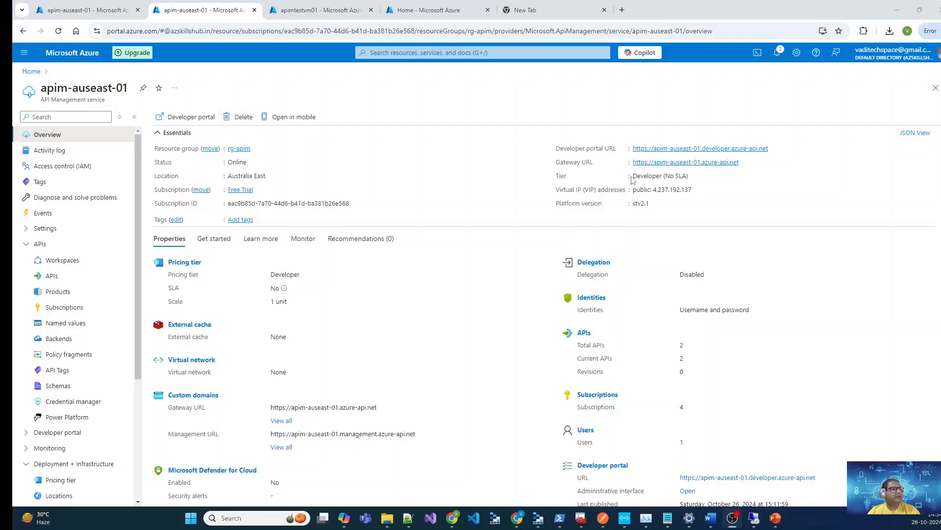
Check the API Management service's tier and virtual IP address, and view its virtual network setting
drag(631, 179, 683, 178)
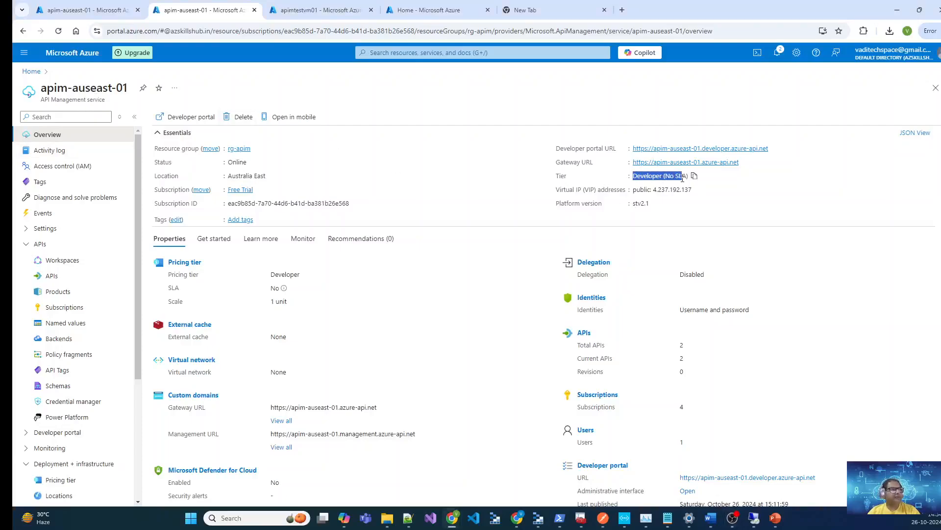
click(757, 199)
drag(649, 189, 689, 189)
click(830, 213)
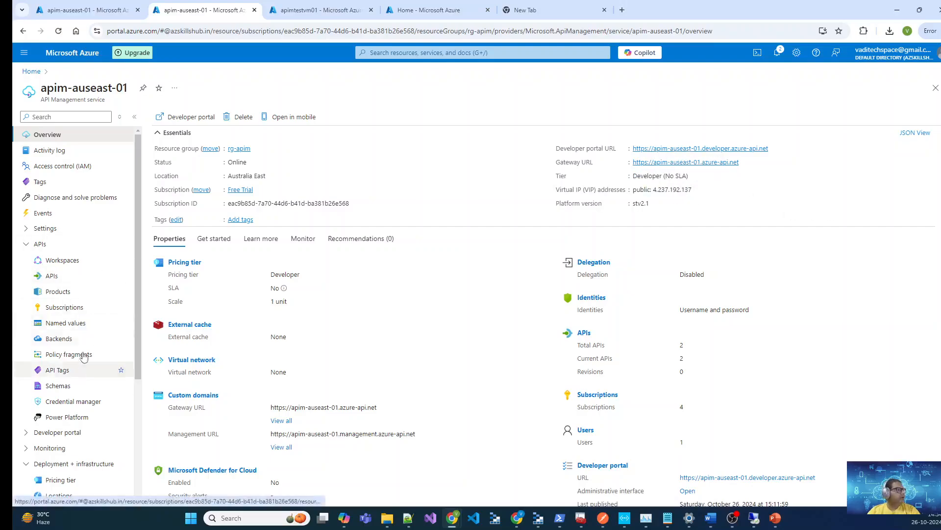
scroll(77, 245, down, 4)
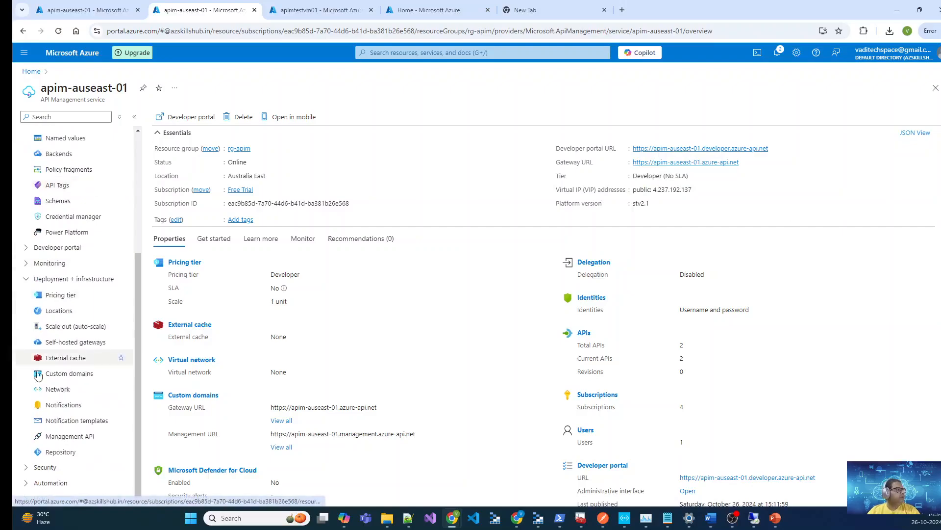
click(49, 388)
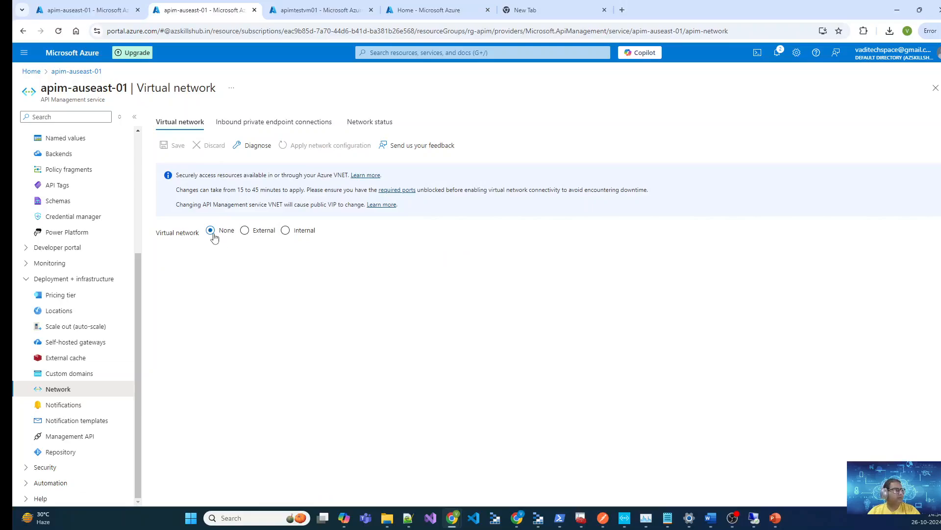
Open the List Employees operation of the Employee Service API in apim-auseast-01
scroll(89, 251, up, 2)
scroll(89, 251, up, 2)
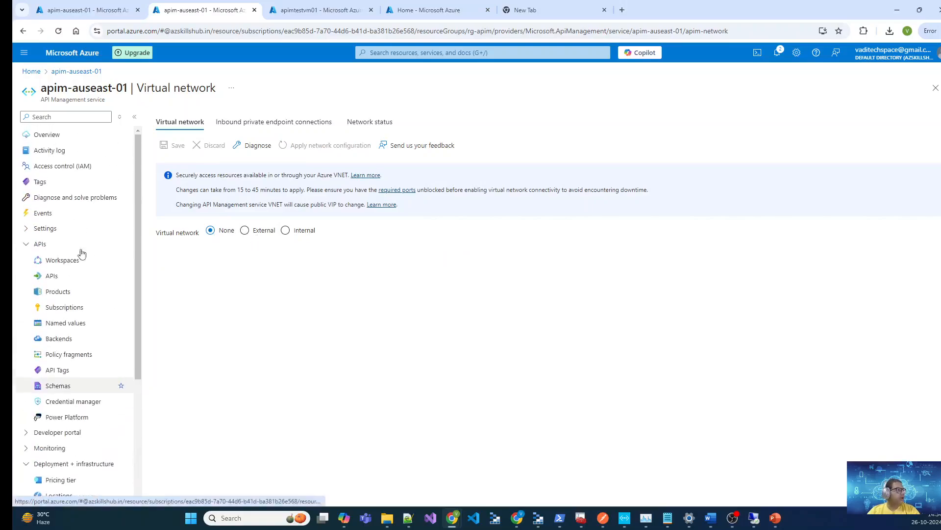
click(50, 275)
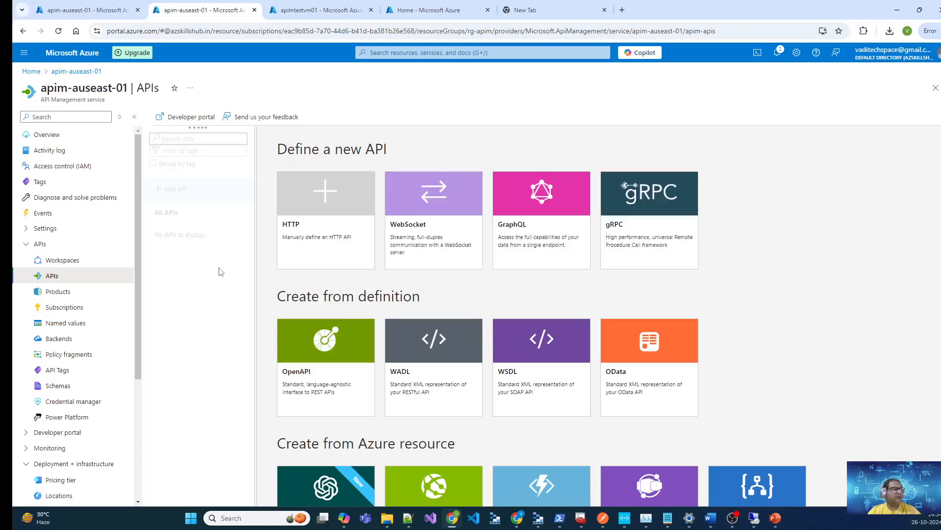
click(185, 264)
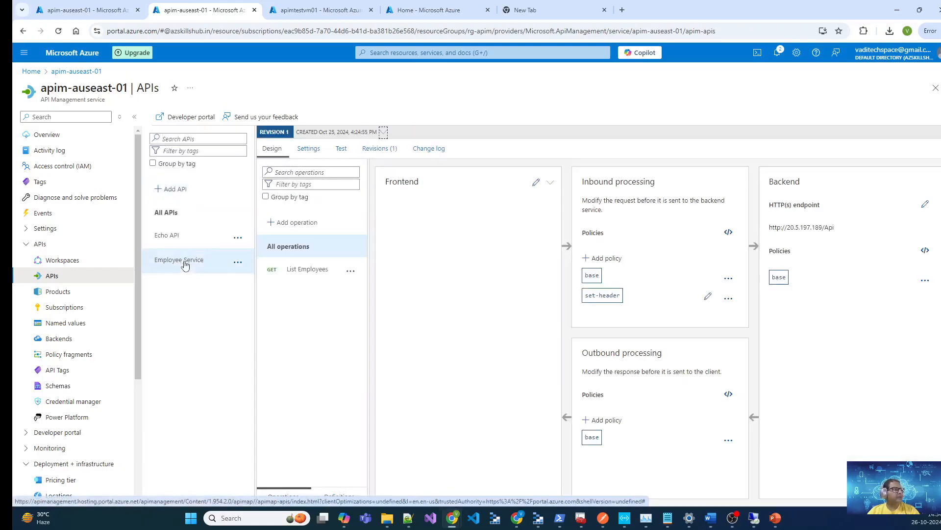
click(313, 274)
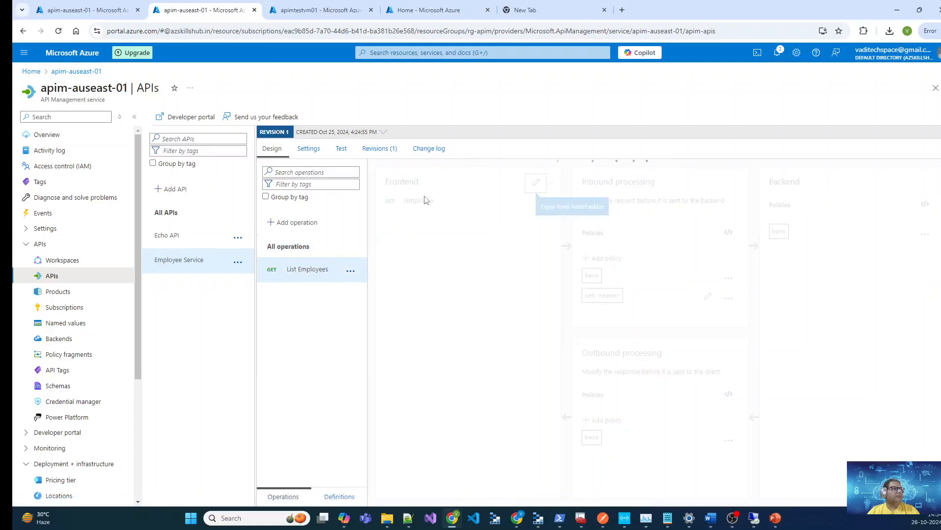
Compare the backend endpoint's IP address with the public IP of the apimtestvm01 virtual machine
drag(787, 227, 824, 227)
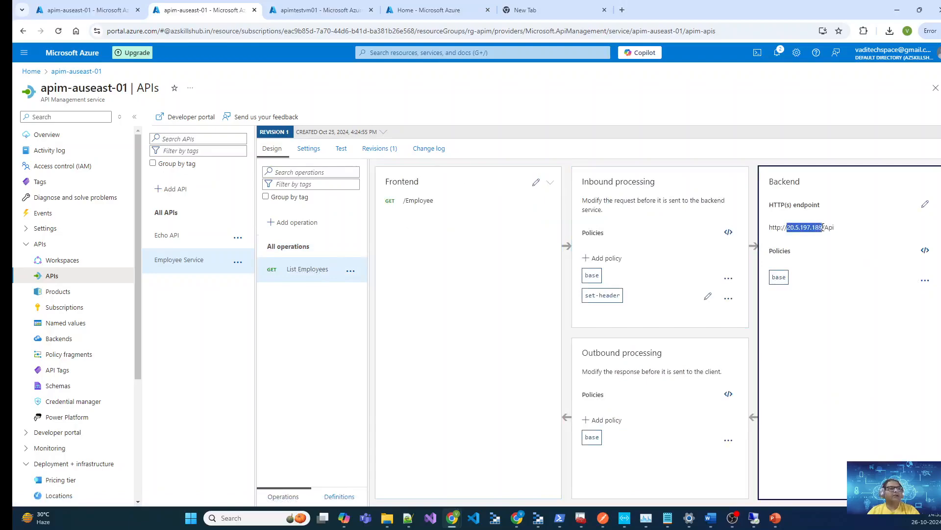
click(813, 240)
drag(787, 227, 822, 229)
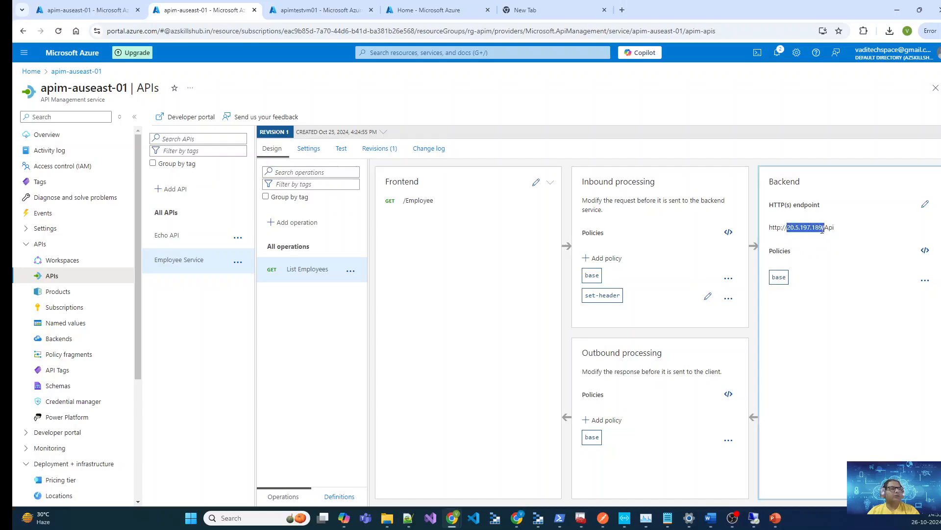
click(319, 10)
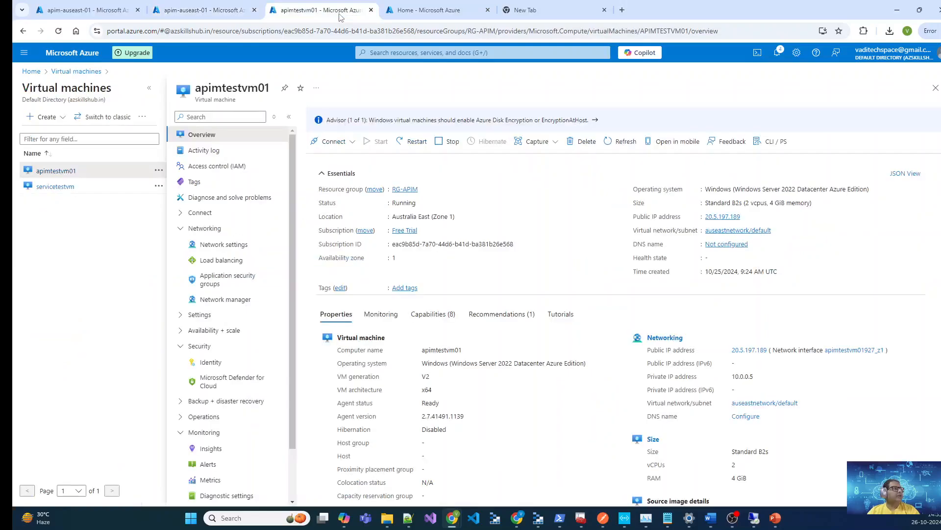
drag(195, 89, 269, 89)
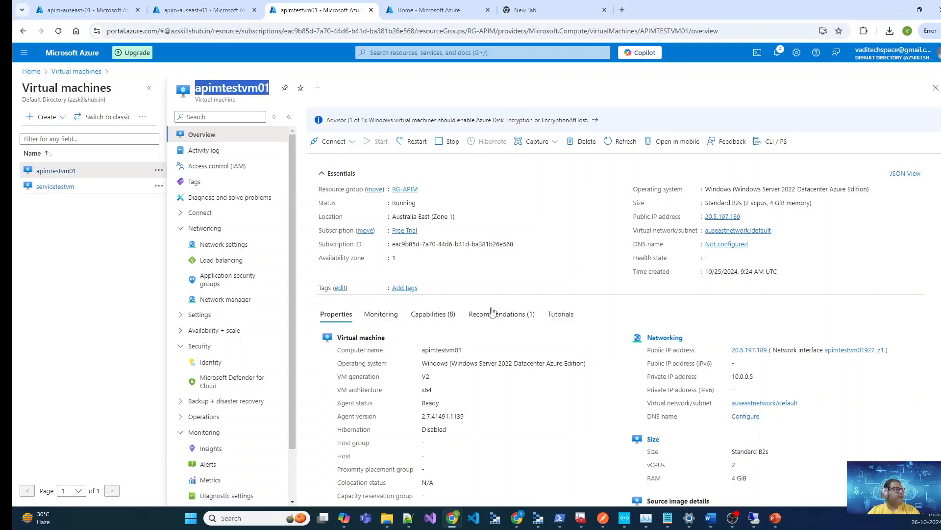
Copy the base URL from the Employee Service API's settings in apim-auseast-01
click(206, 10)
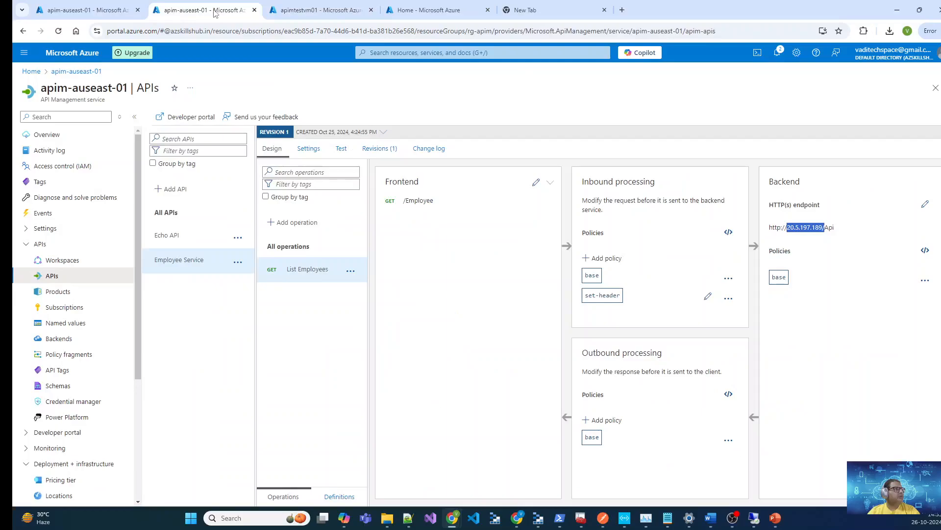
click(317, 156)
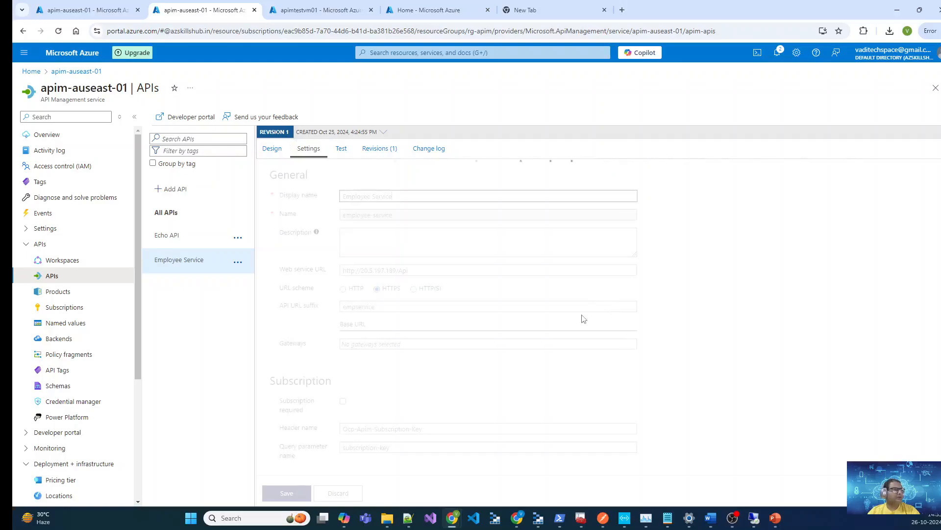
scroll(589, 308, down, 1)
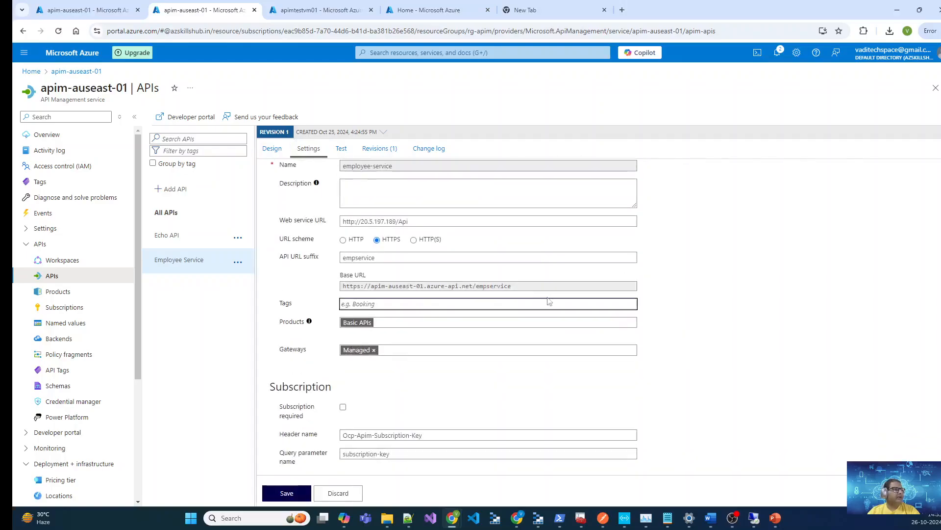
drag(450, 290, 344, 291)
drag(550, 283, 326, 286)
key(ctrl+c)
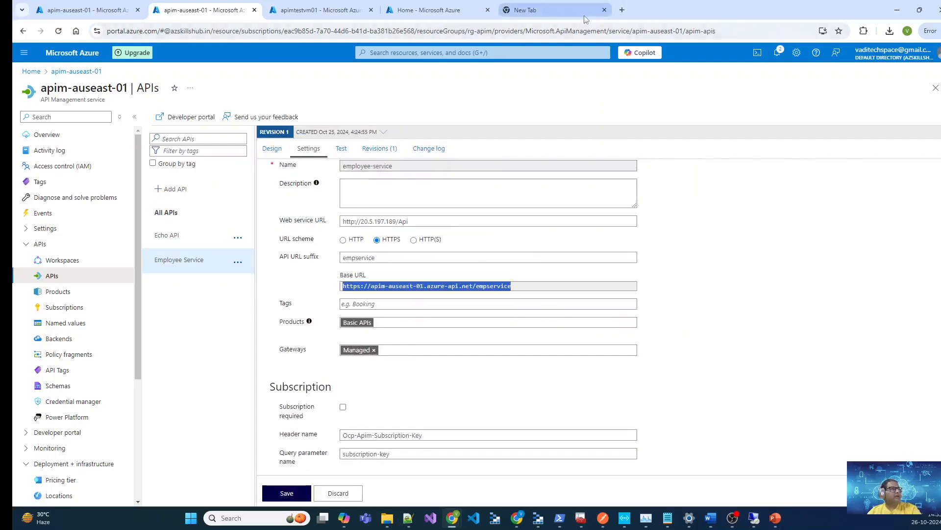
click(559, 13)
click(539, 31)
key(ctrl+v)
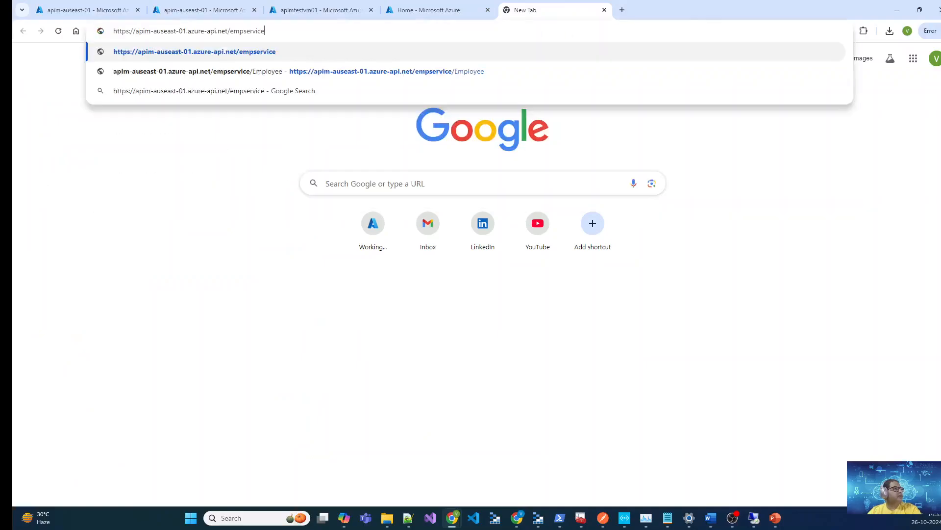
text(/Em)
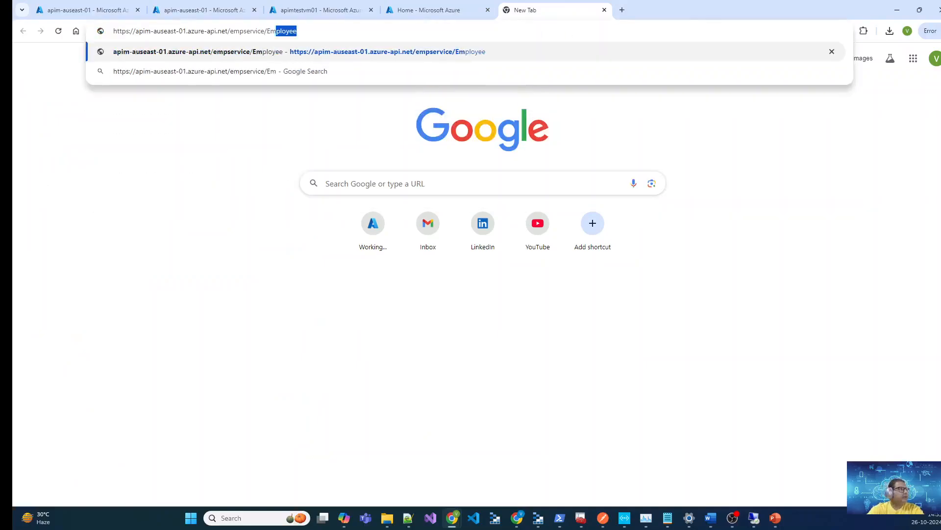
text(ployee)
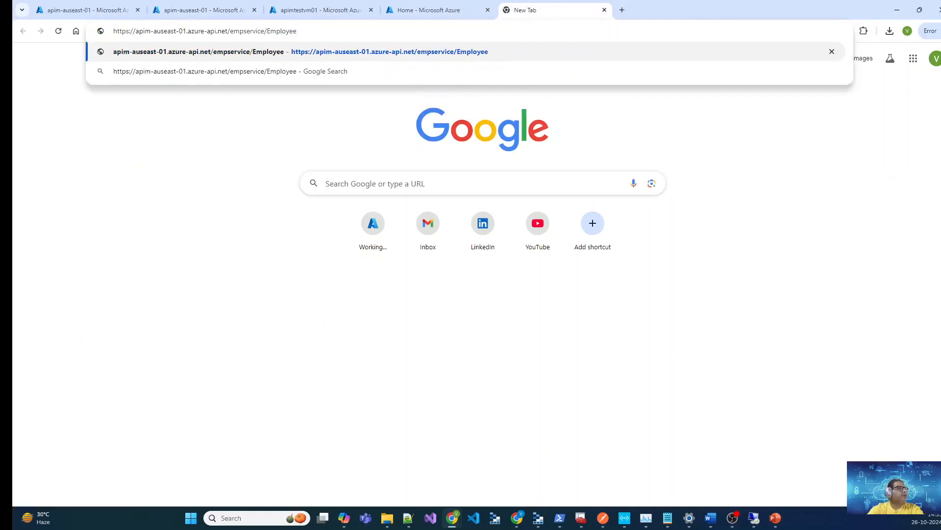
key(Return)
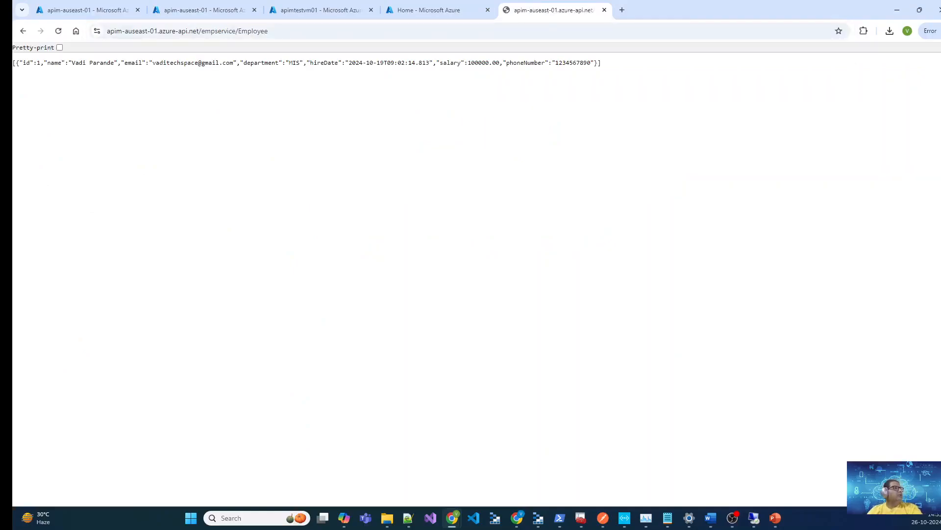
drag(656, 109, 142, 93)
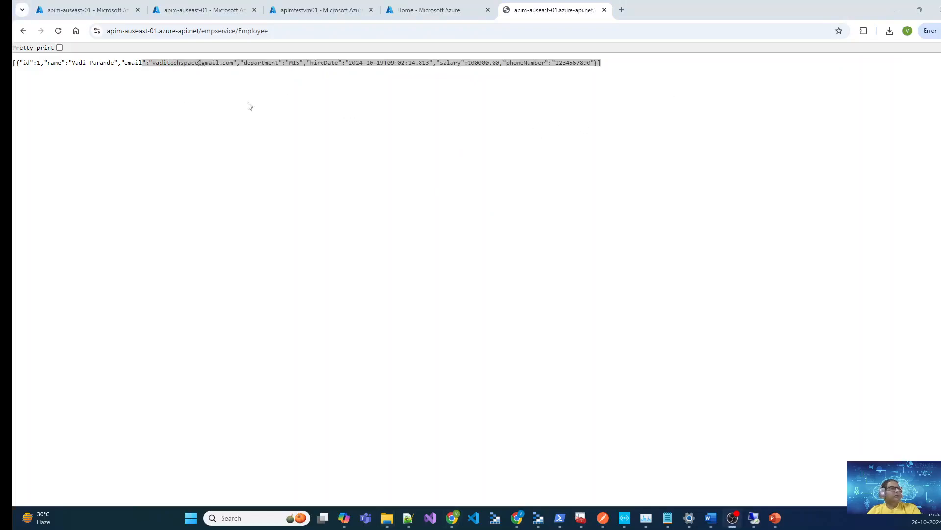
click(434, 128)
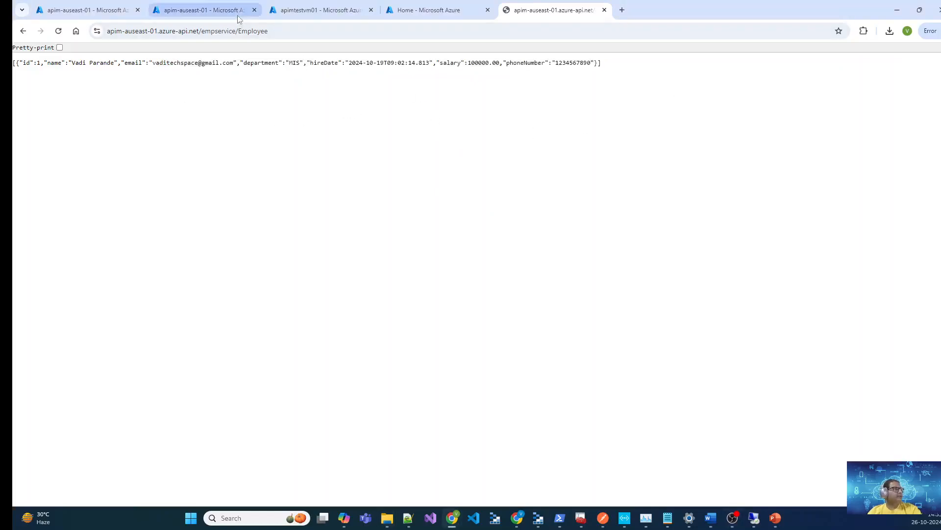
Set the virtual network mode of apim-auseast-01 to External in its network settings, without saving
click(211, 10)
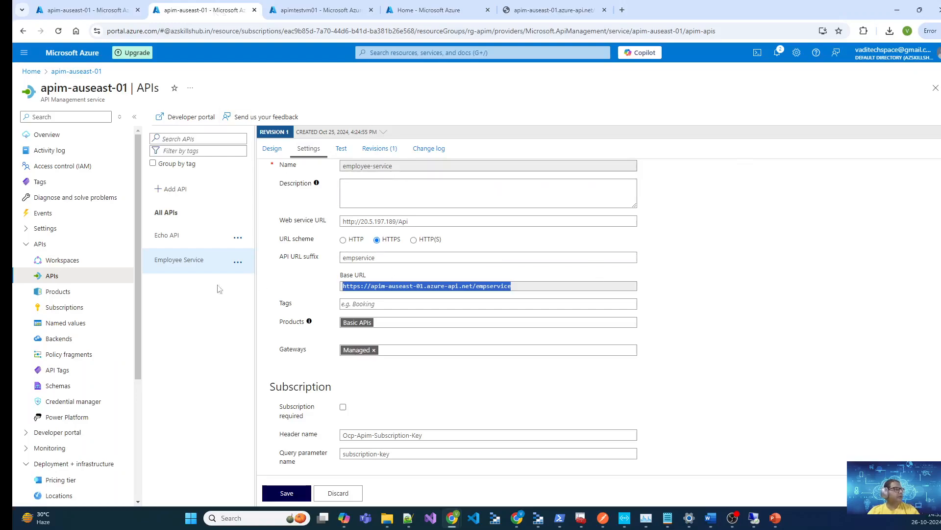
click(165, 350)
scroll(55, 394, down, 4)
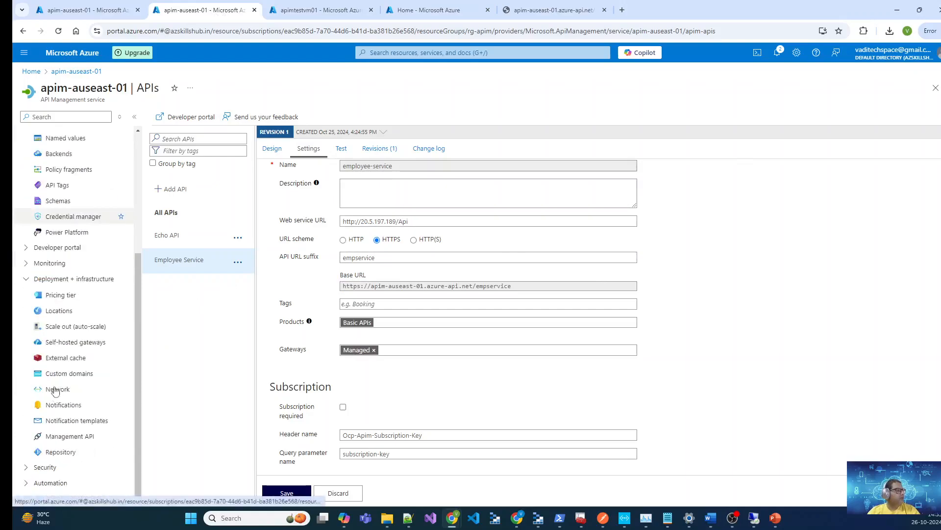
click(58, 389)
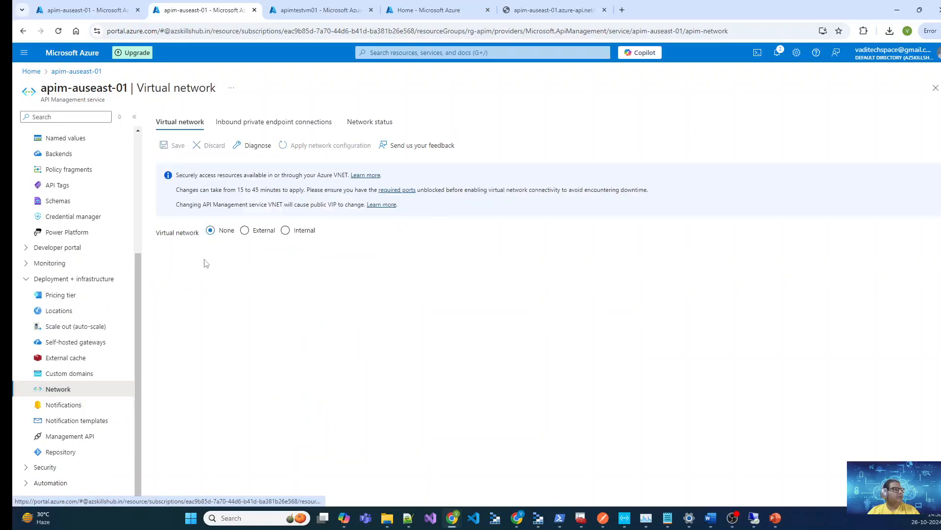
click(253, 238)
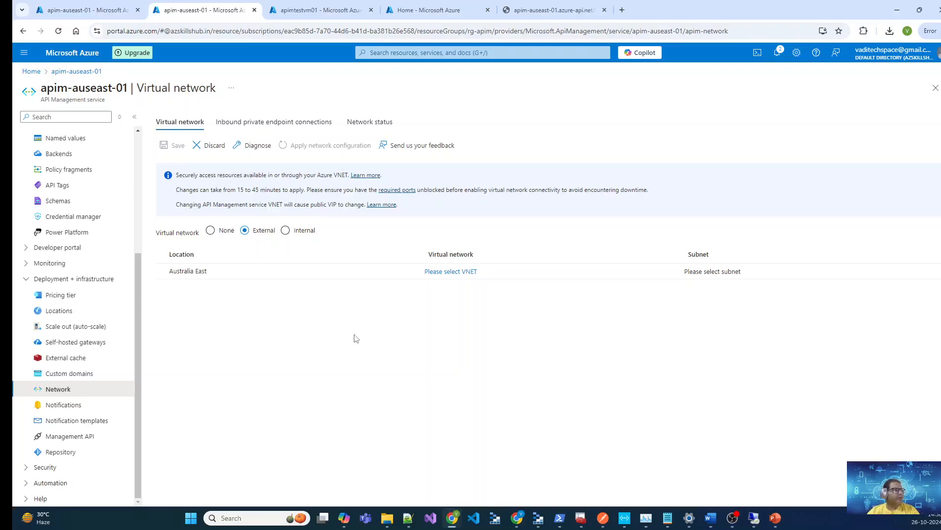
View the subnets of the auseastnetwork virtual network and examine the snet-apim-internal subnet
click(429, 11)
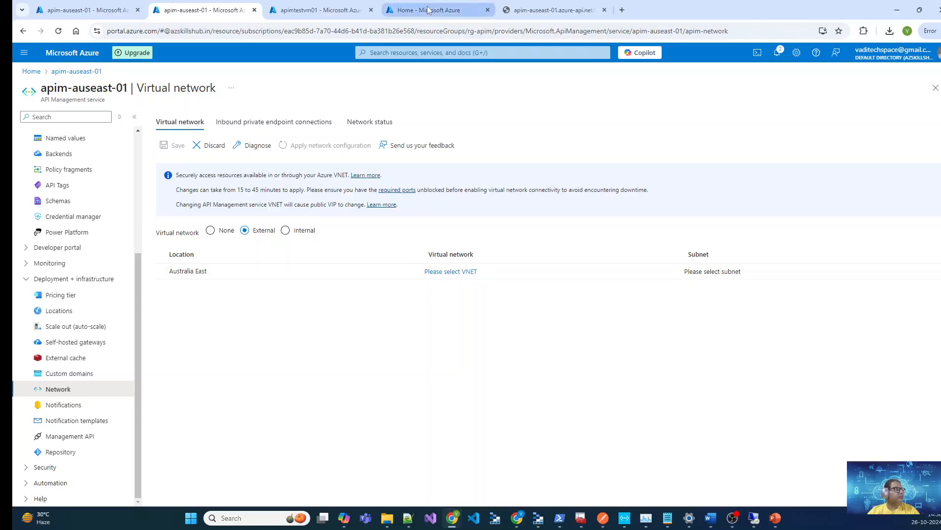
click(351, 122)
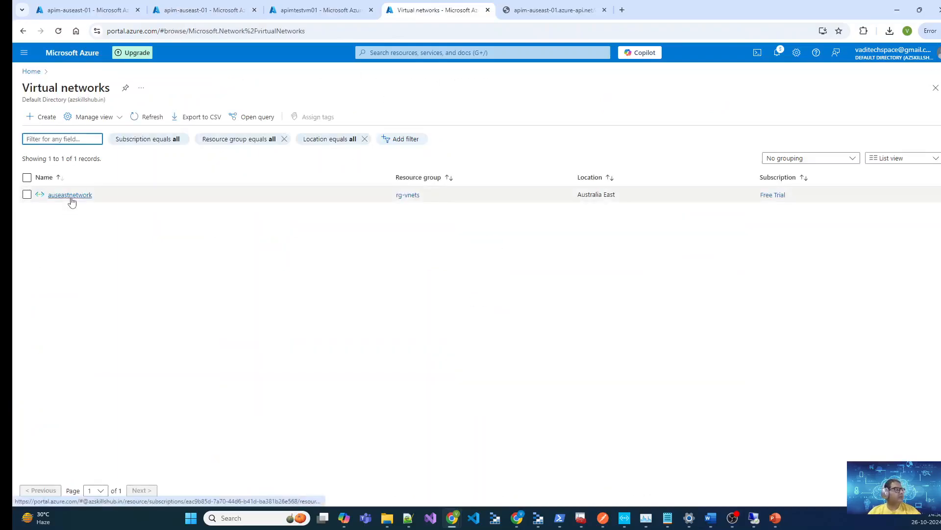
click(72, 197)
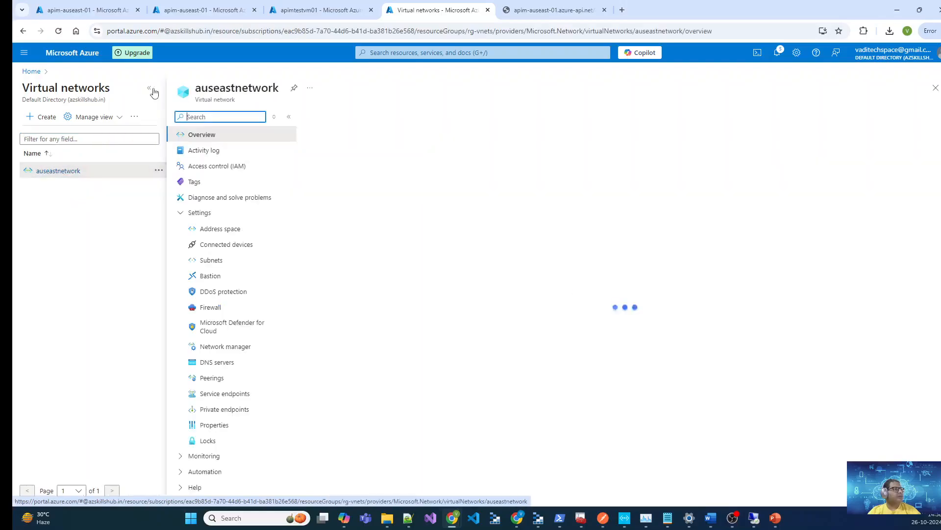
click(149, 89)
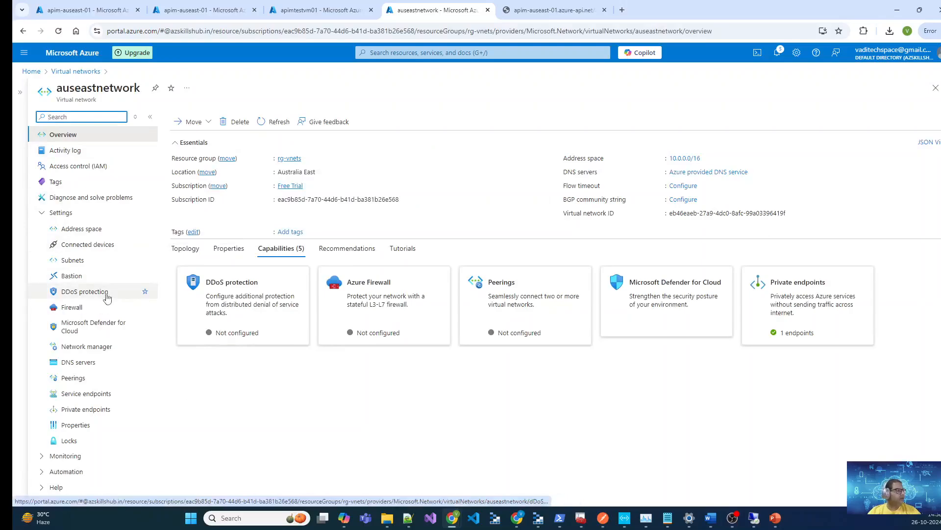
click(73, 263)
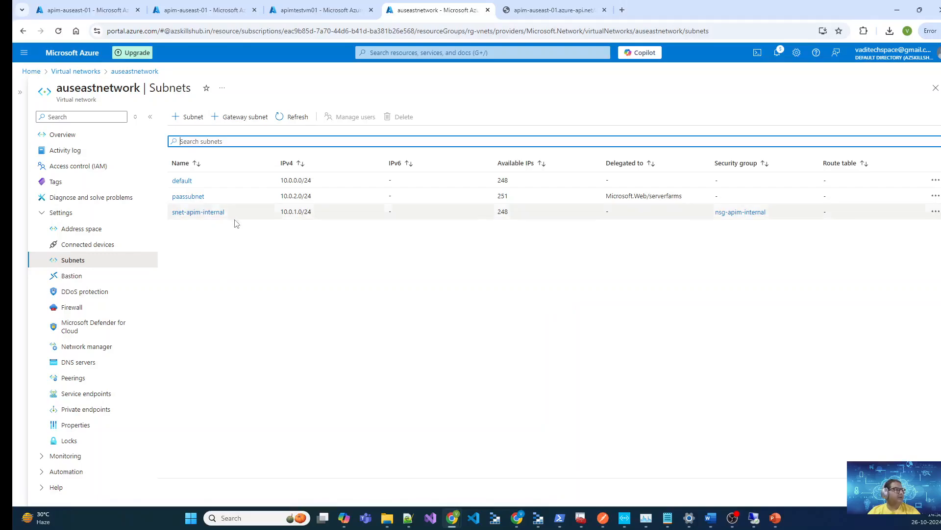
drag(226, 214, 169, 215)
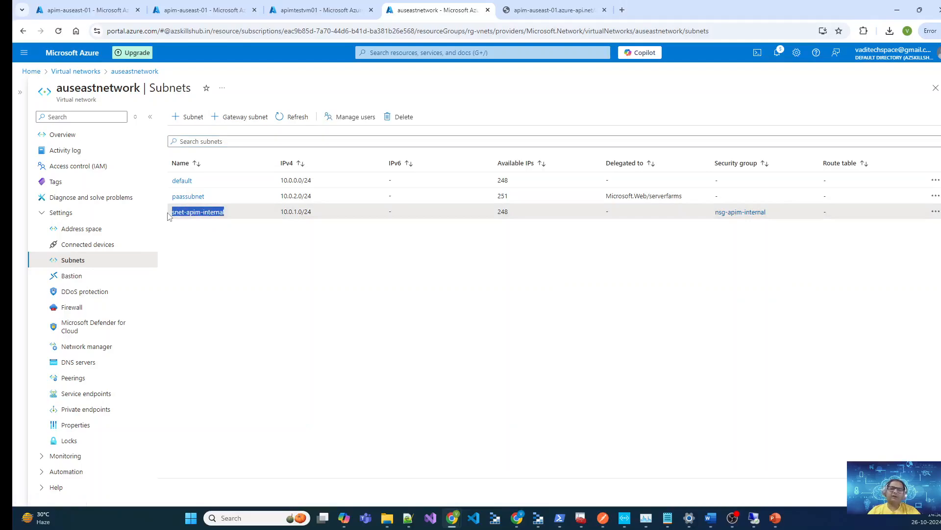
click(236, 293)
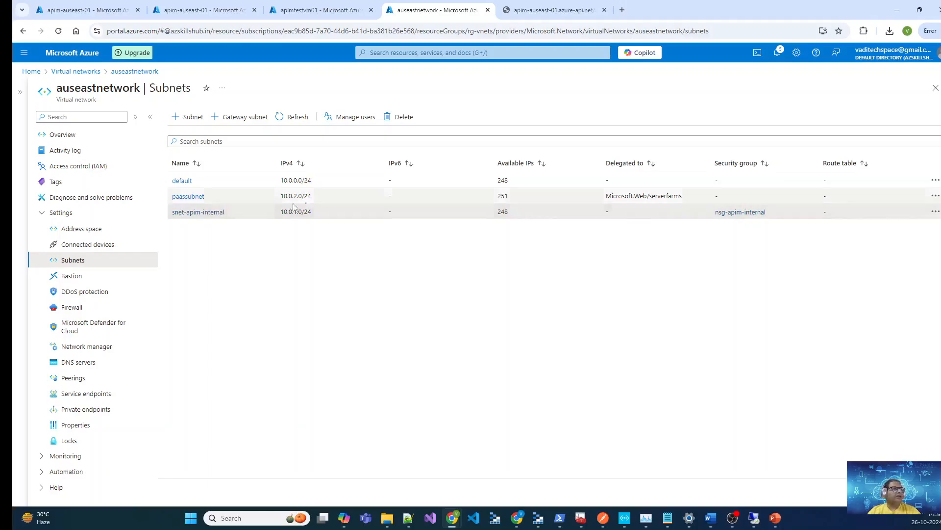
Open the nsg-apim-internal network security group attached to snet-apim-internal and examine its inbound rule ports
click(749, 214)
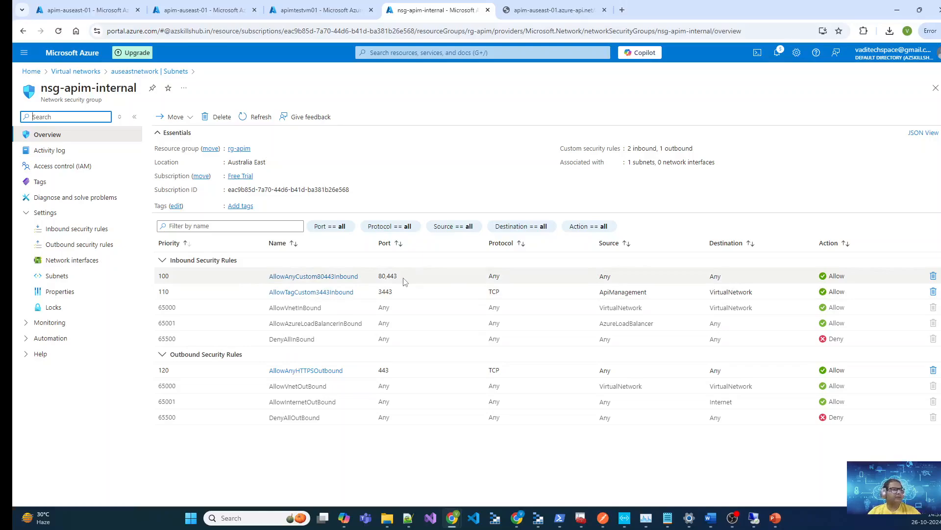
drag(403, 293, 375, 297)
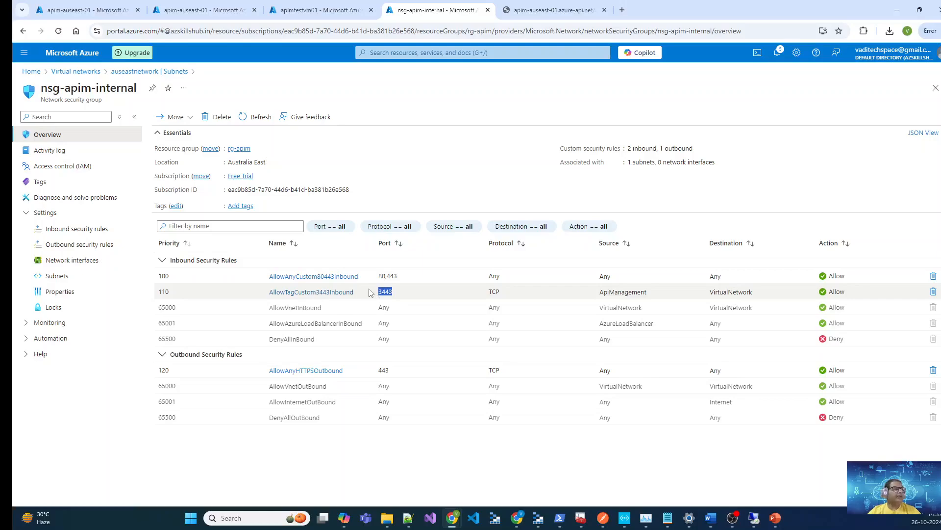
Examine the port, protocol and source of the AllowAnyCustom80443Inbound rule in nsg-apim-internal
click(417, 282)
drag(402, 277, 391, 276)
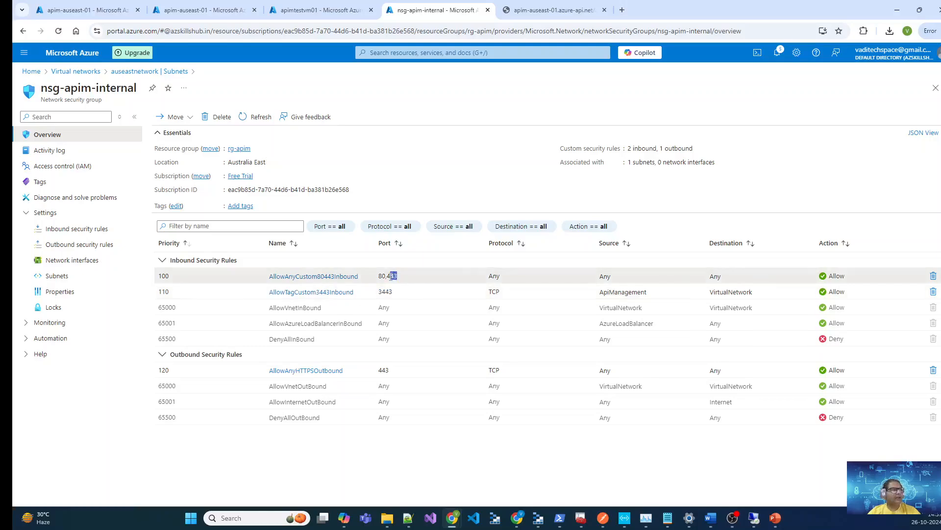
drag(525, 278, 483, 275)
drag(624, 276, 582, 275)
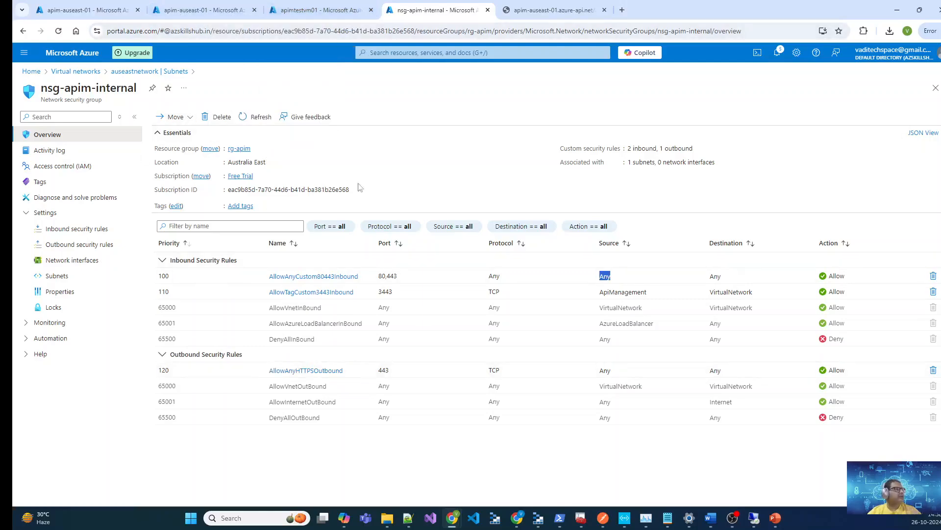
Select the auseastnetwork virtual network and its snet-apim-internal subnet for the Australia East location of apim-auseast-01
click(321, 10)
click(194, 6)
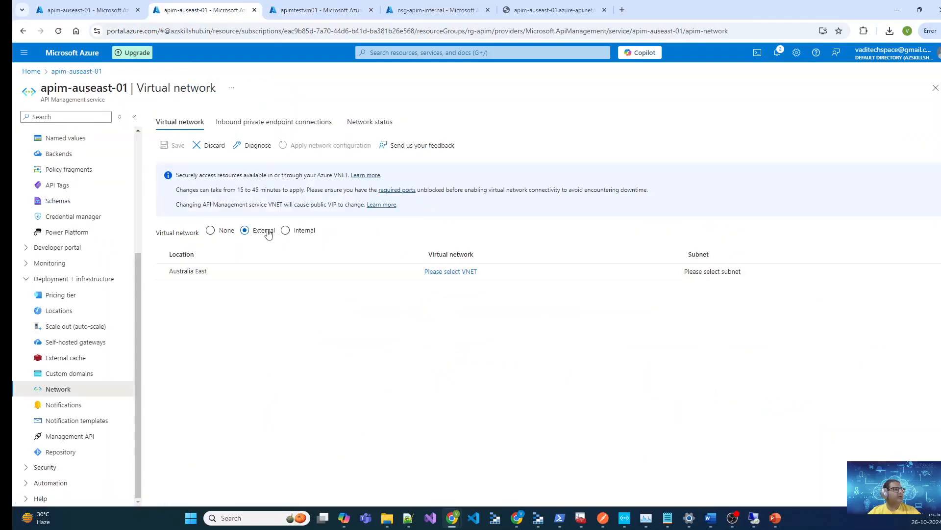
click(449, 273)
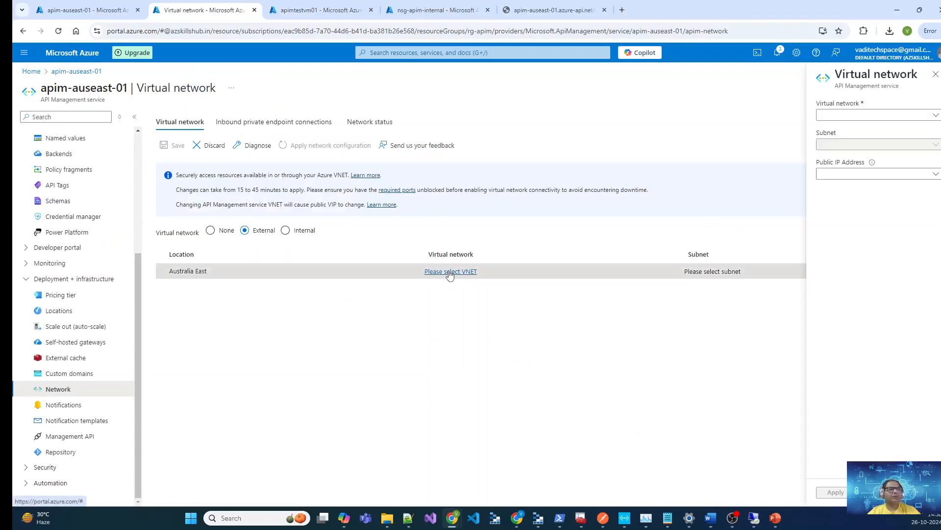
click(866, 116)
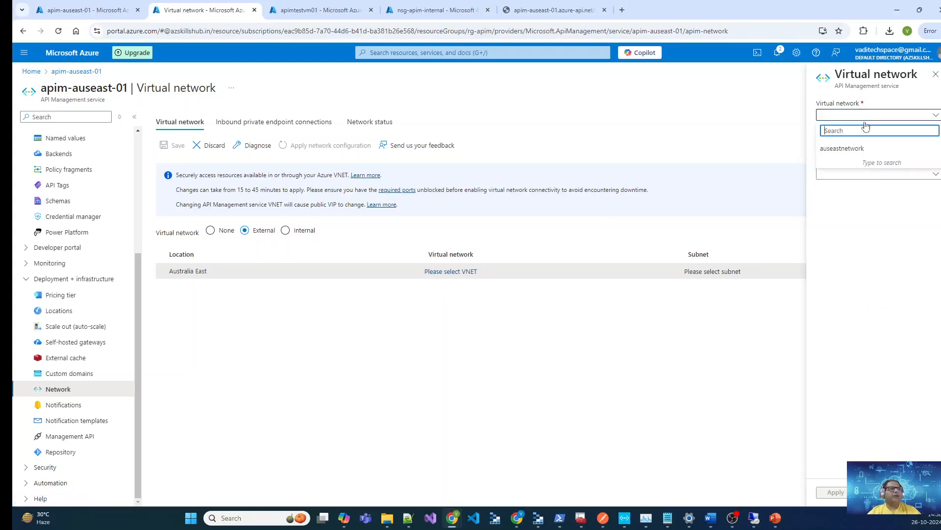
click(856, 155)
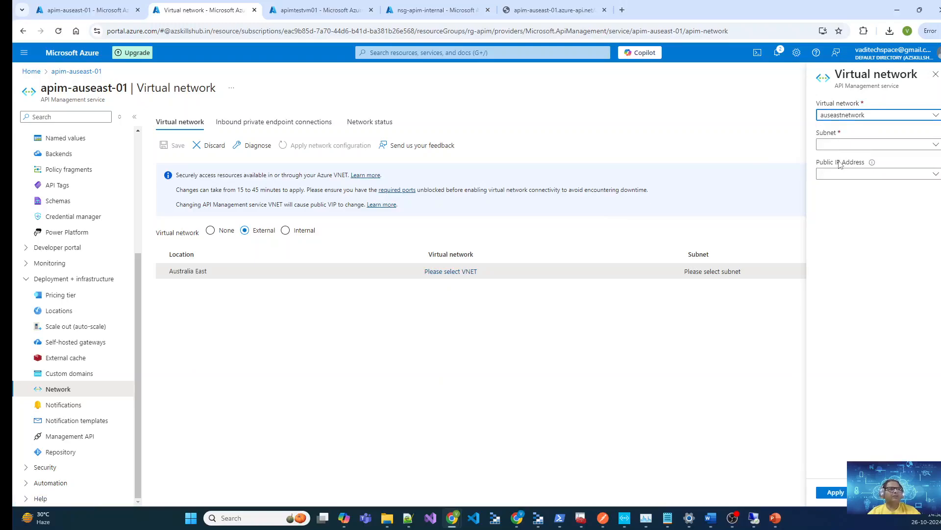
click(858, 145)
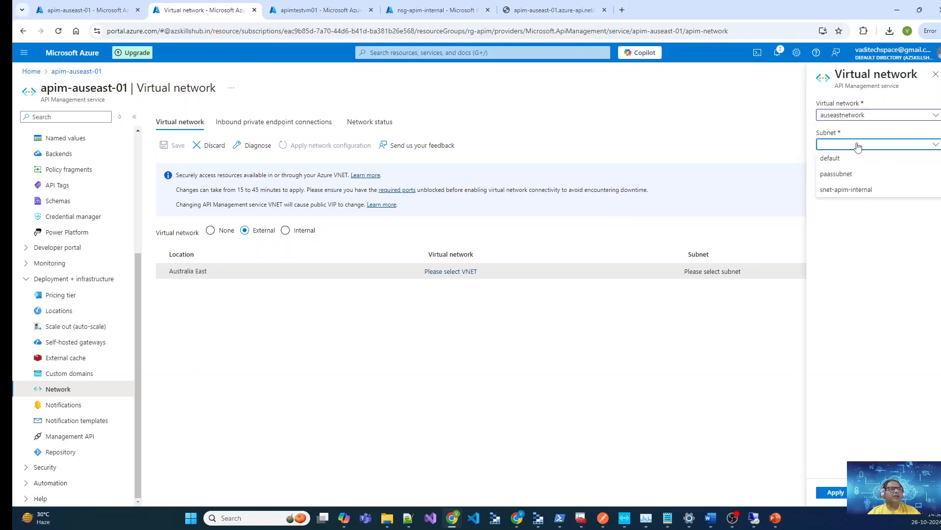
click(854, 193)
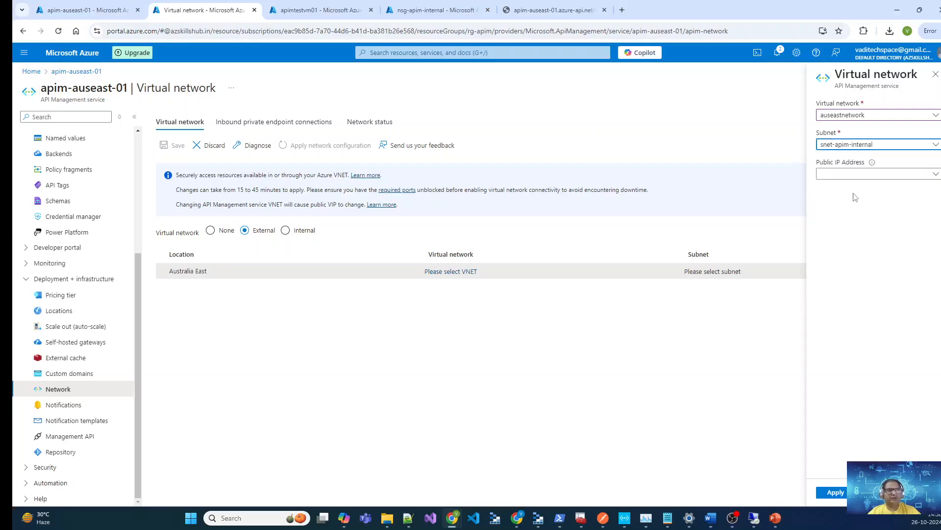
Choose pip-apim-internal-01 as the public IP address, apply the virtual network selection, and save the network settings
click(866, 175)
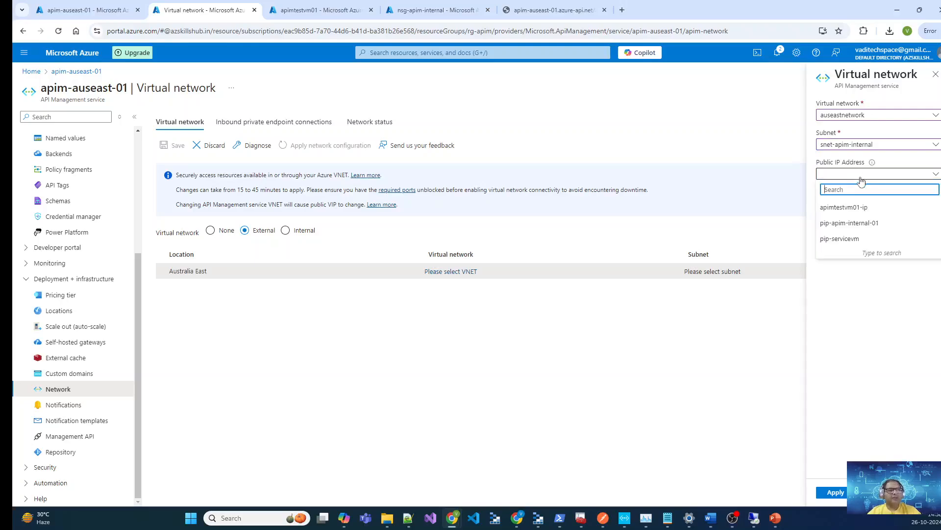
click(877, 228)
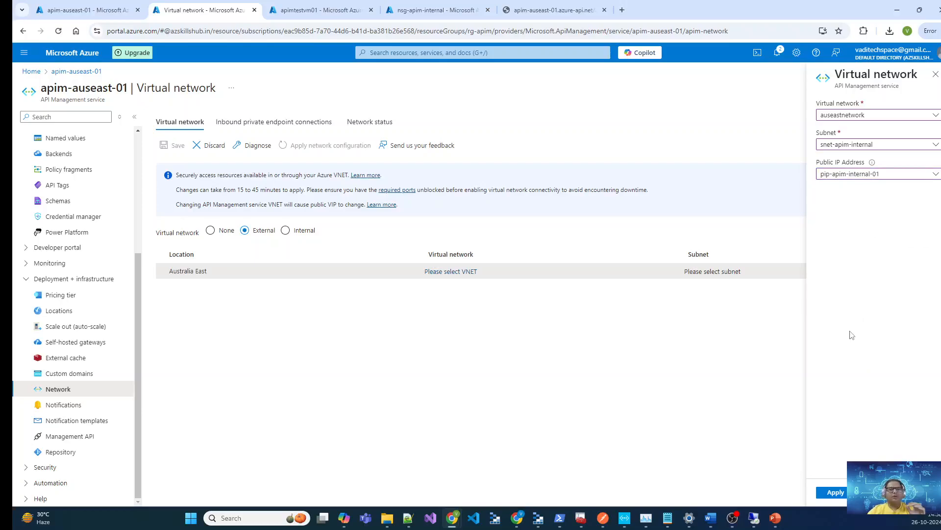
click(837, 492)
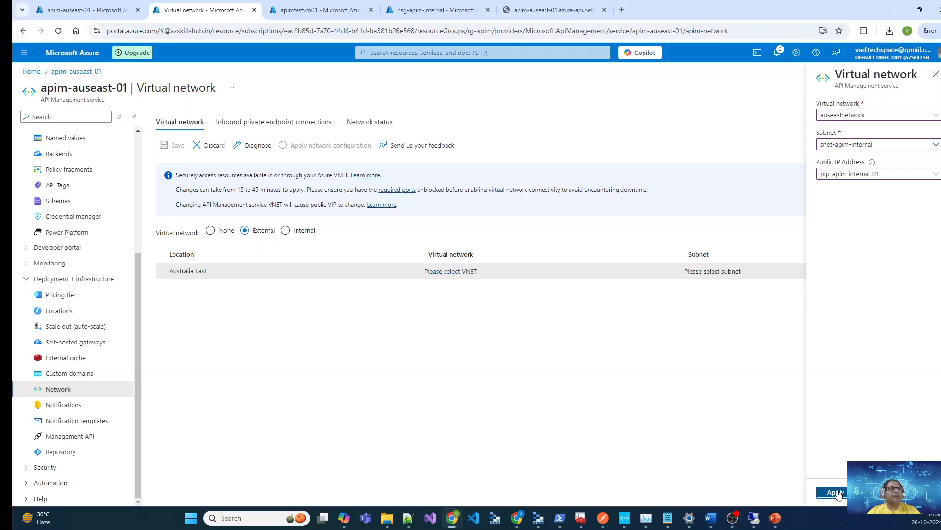
click(836, 493)
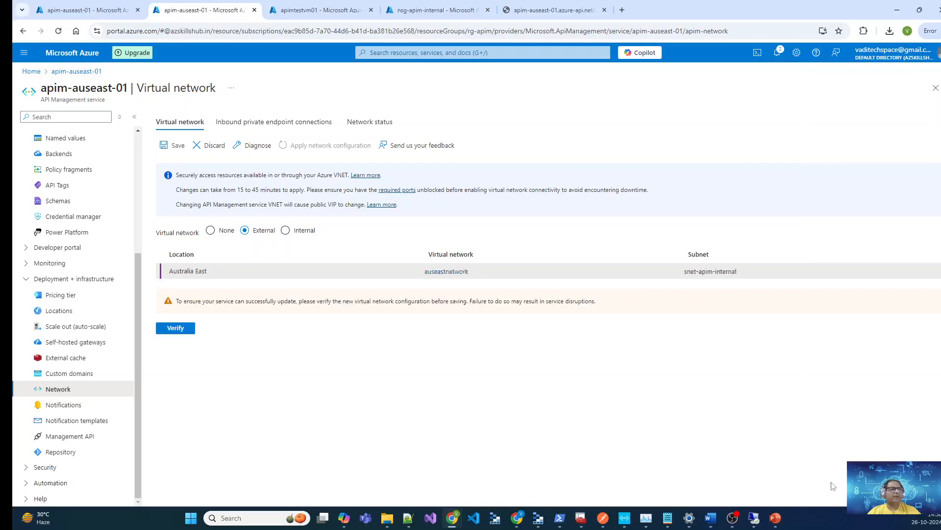
click(175, 150)
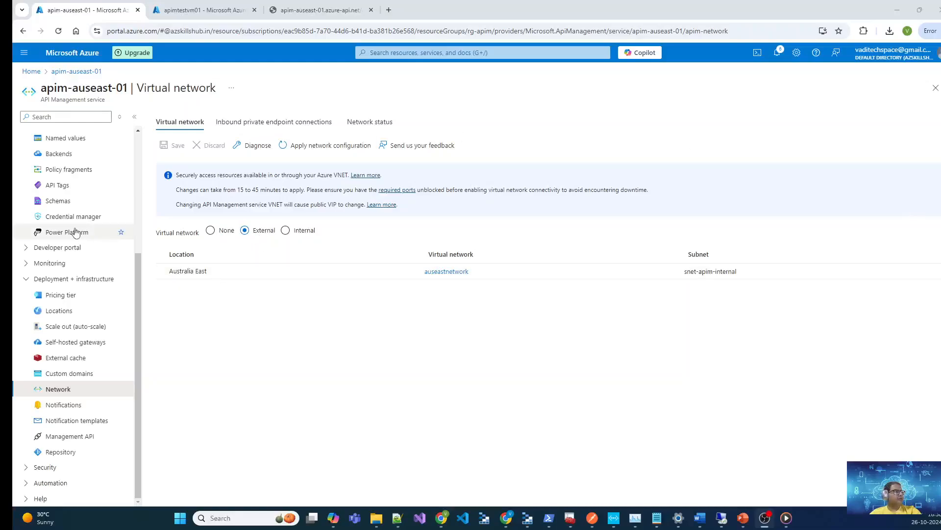
Review the apim-auseast-01 overview and open the settings of its Employee Service API
scroll(78, 229, up, 5)
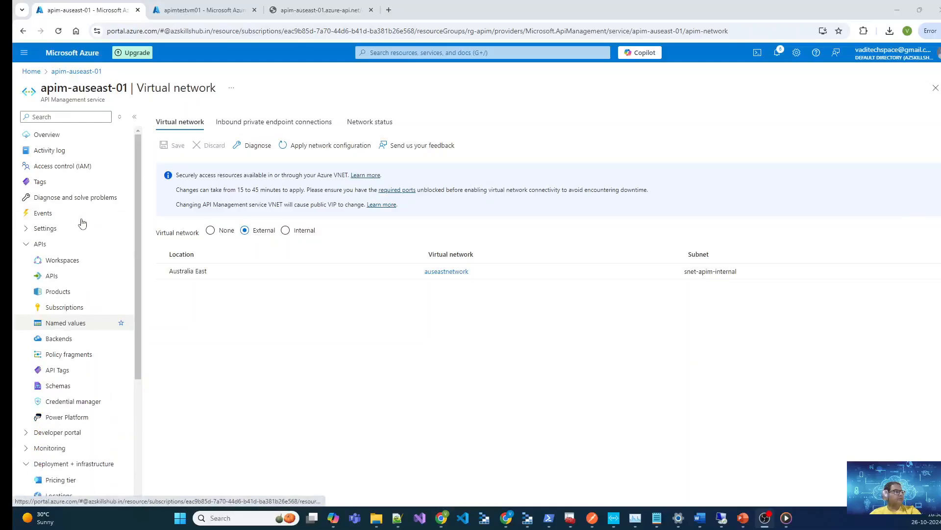
click(74, 135)
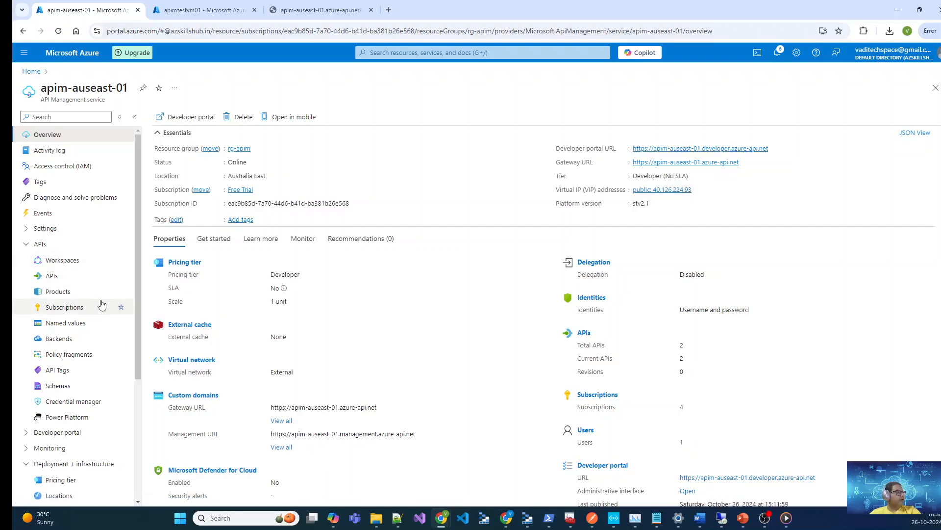
click(63, 280)
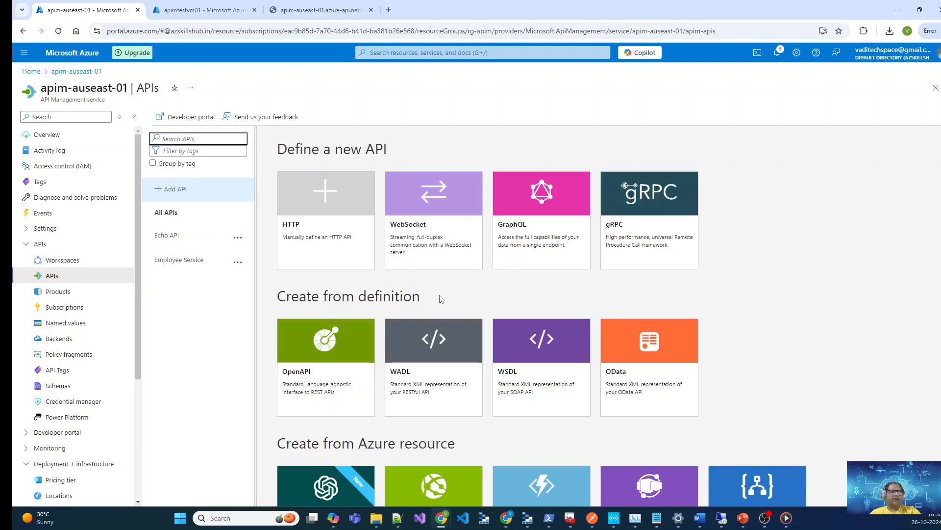
click(206, 263)
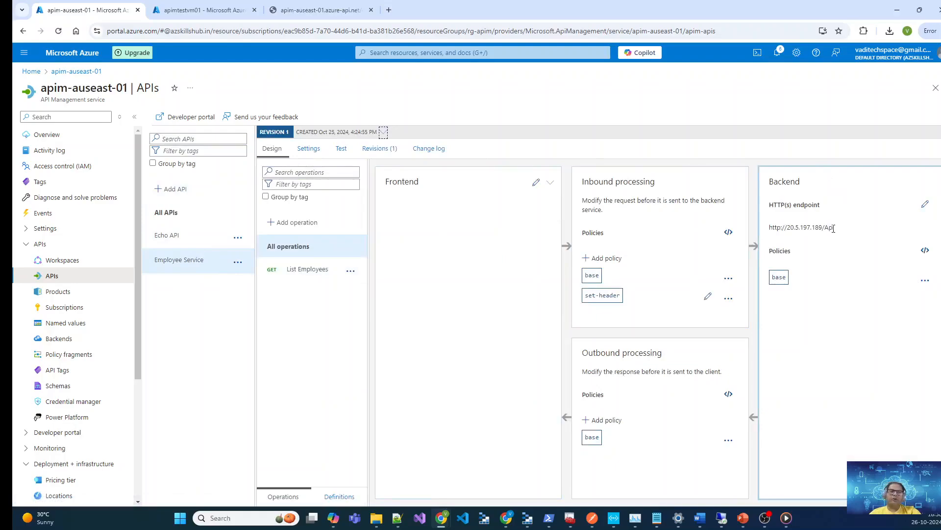
click(318, 150)
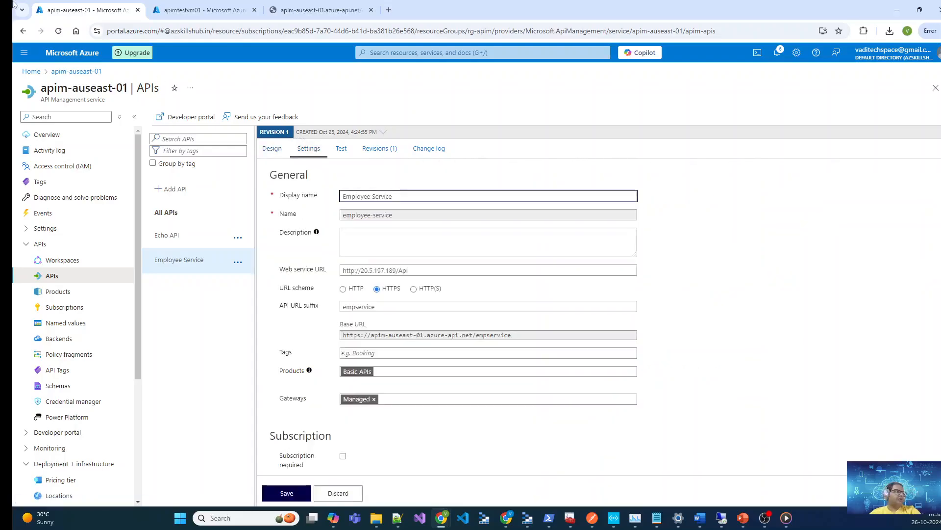
Copy the private IP address of the apimtestvm01 virtual machine
click(198, 10)
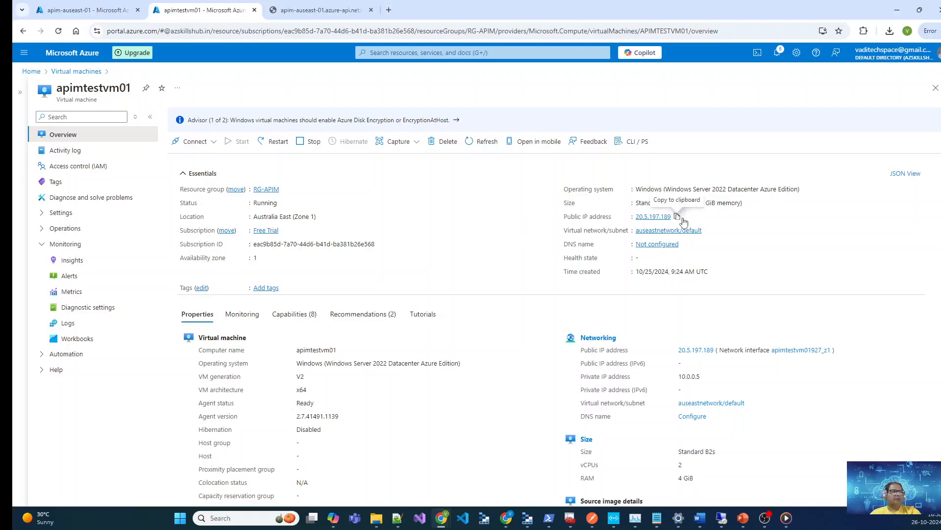
click(681, 218)
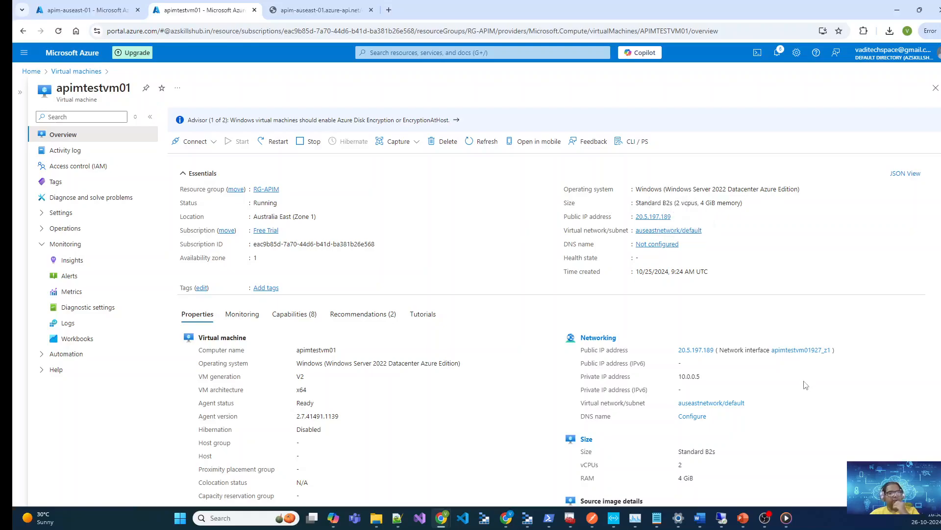
drag(707, 381, 678, 377)
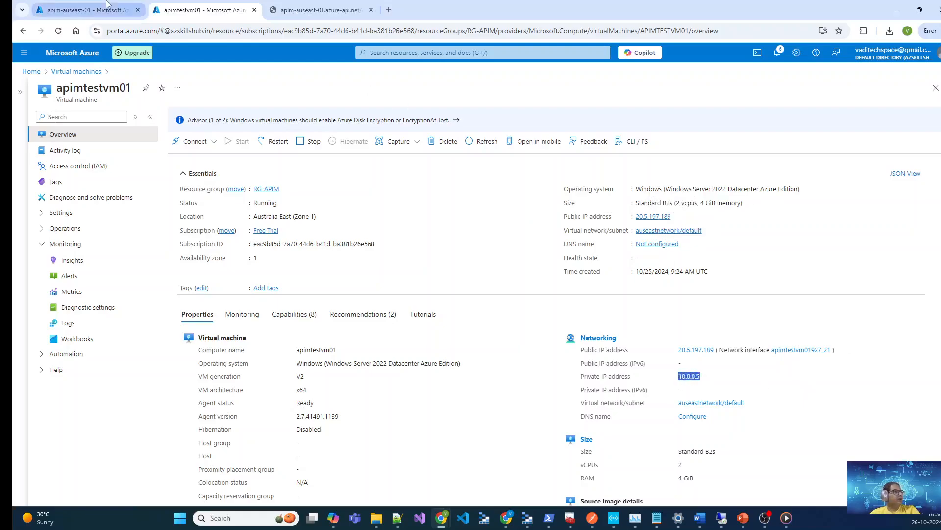
click(83, 9)
drag(397, 270, 360, 269)
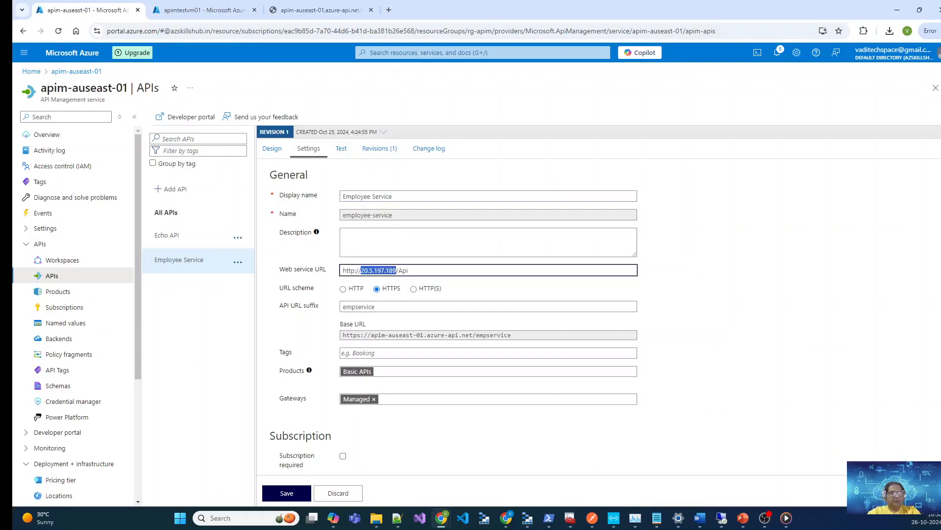
key(ctrl+v)
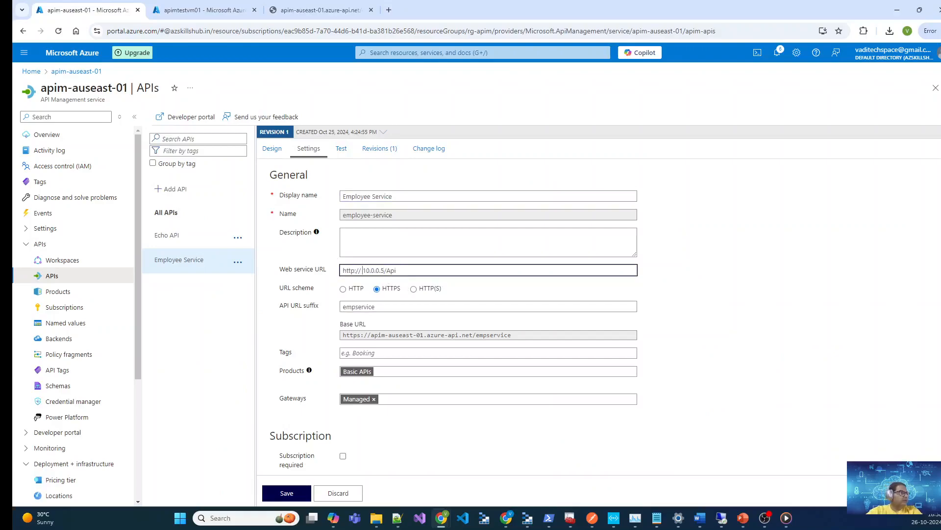
key(BackSpace)
key(Tab)
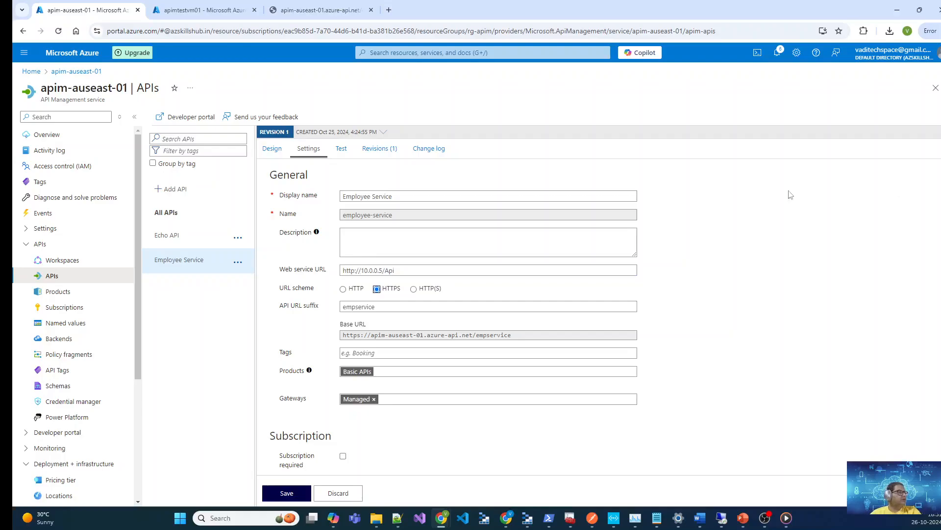
click(293, 494)
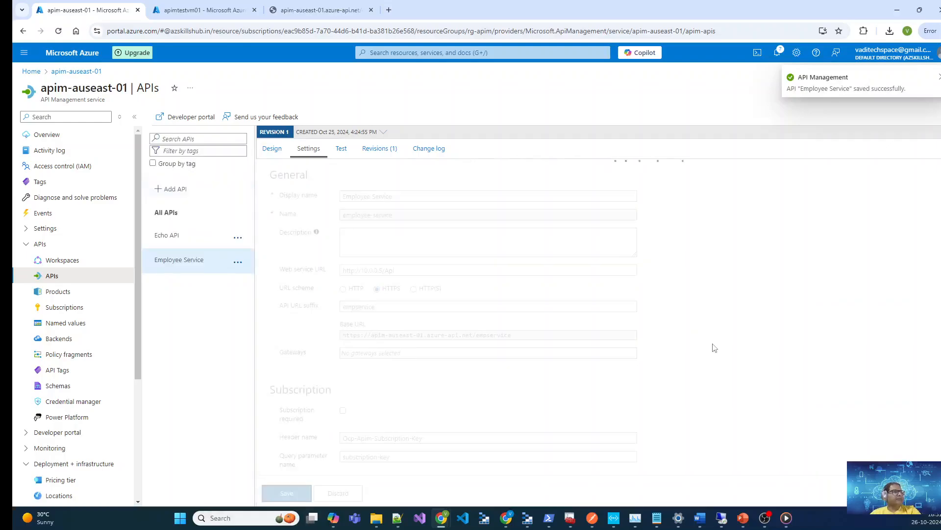
click(273, 149)
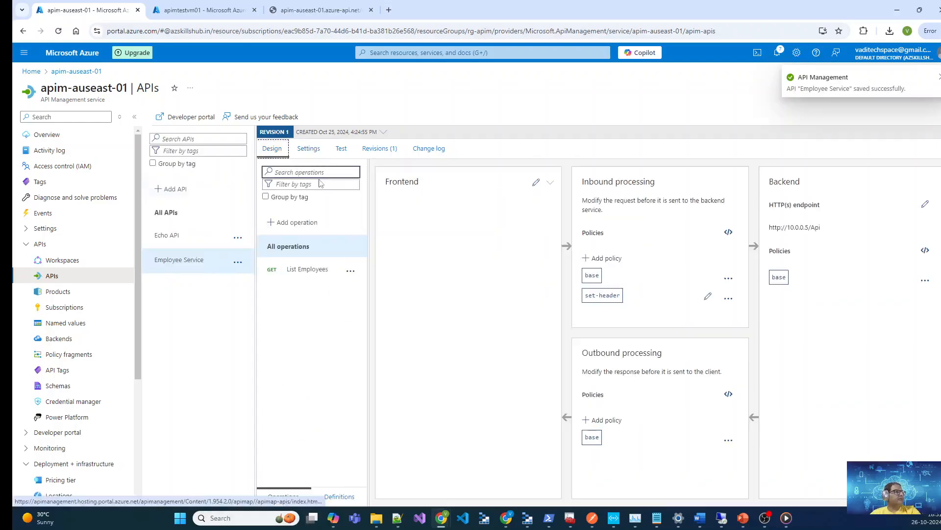
drag(822, 229, 769, 234)
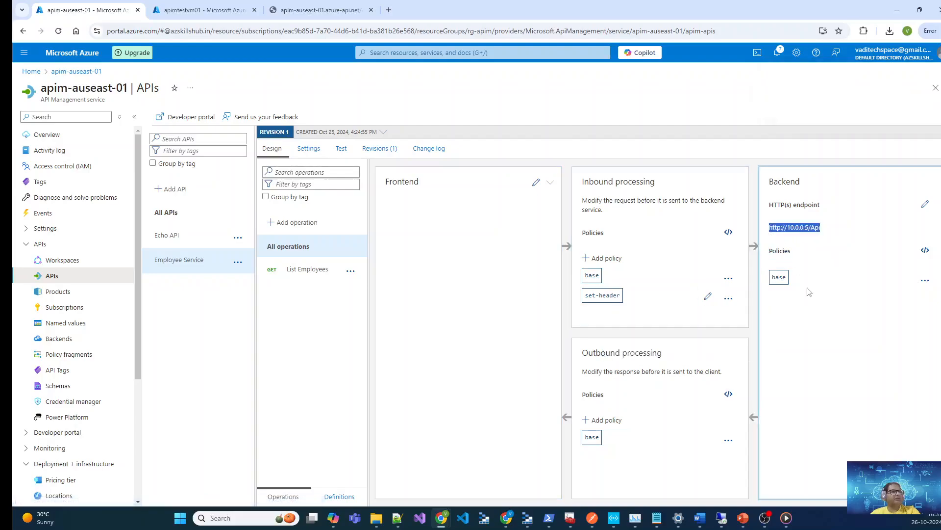
Dissociate the apimtestvm01-ip public IP address from the virtual machine's network interface apimtestvm01927_z1
click(204, 10)
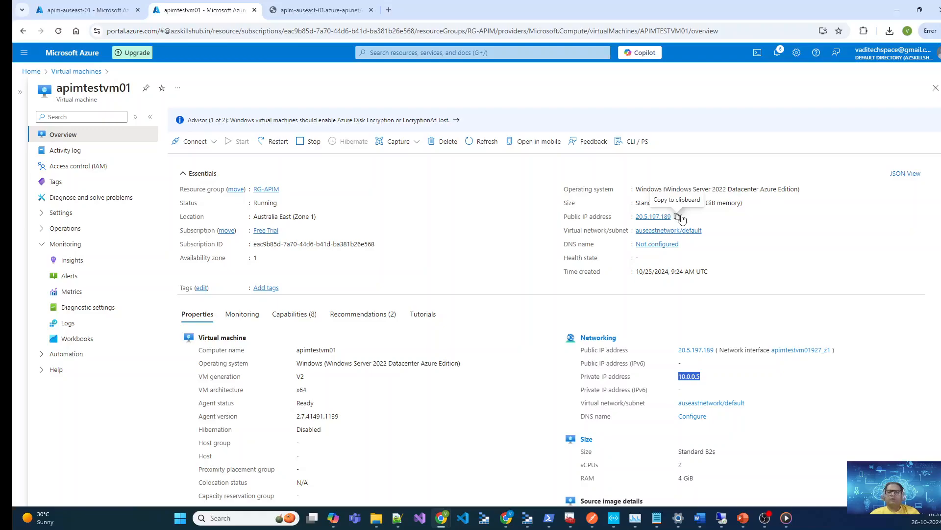
click(655, 216)
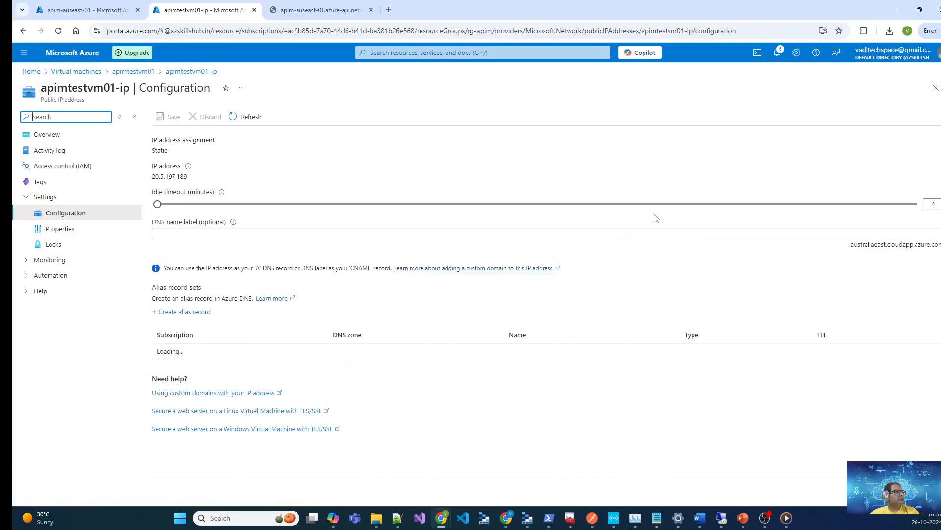
click(58, 135)
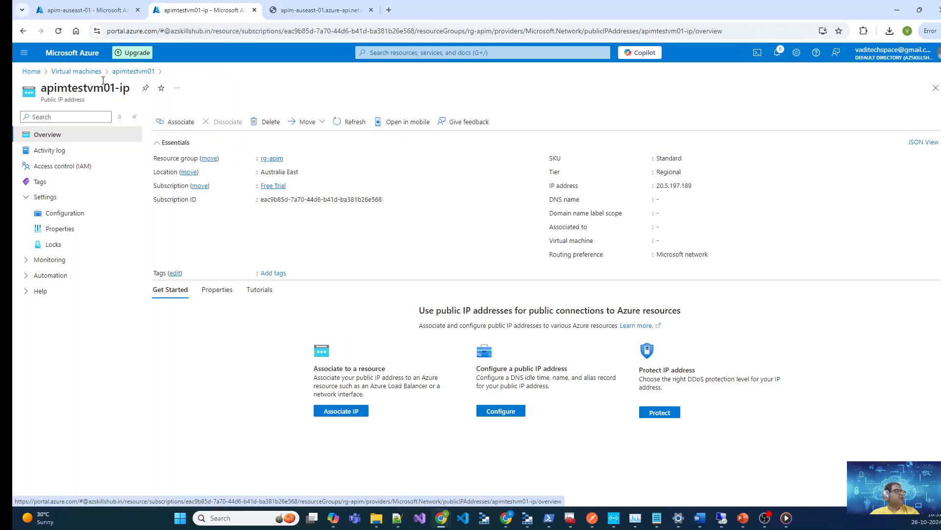
click(345, 122)
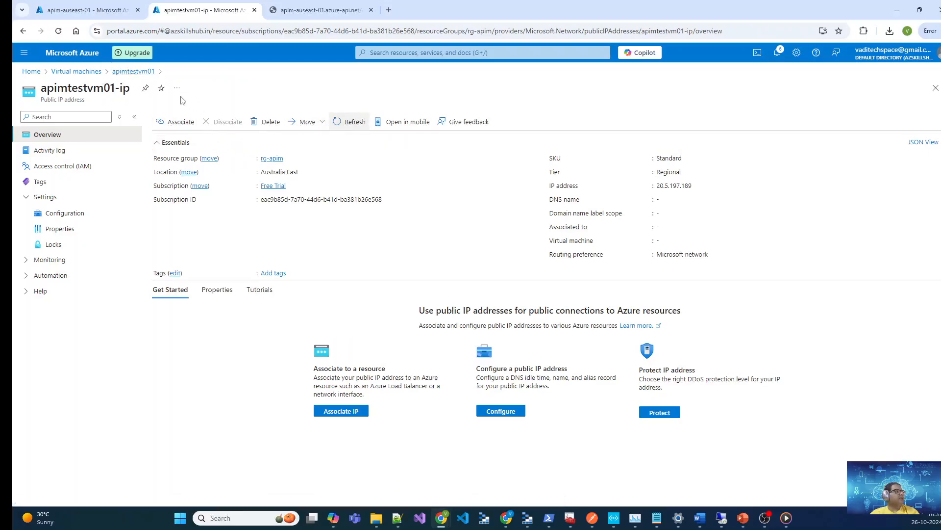
click(227, 127)
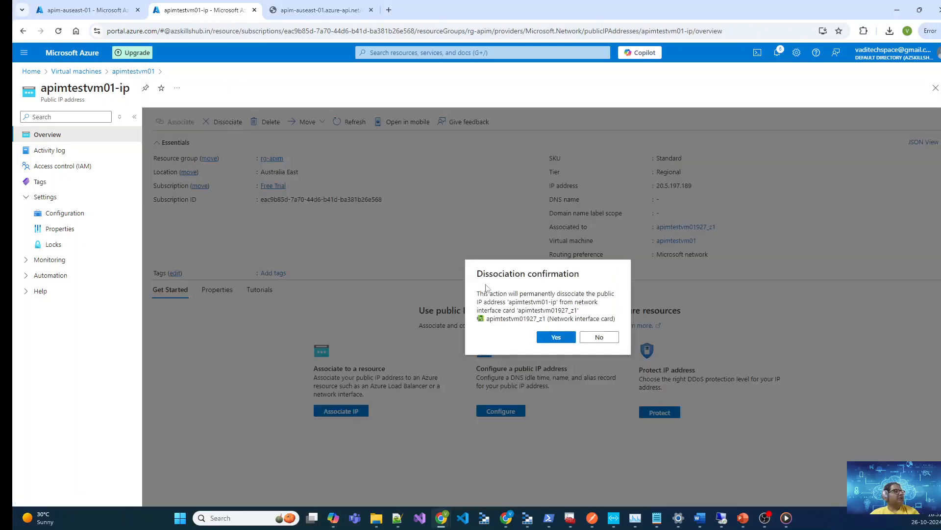
click(567, 340)
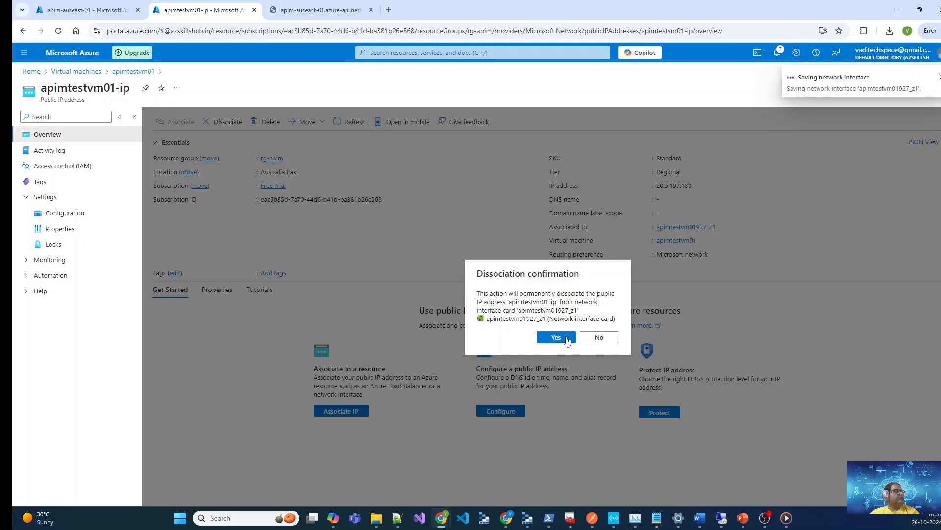
click(100, 9)
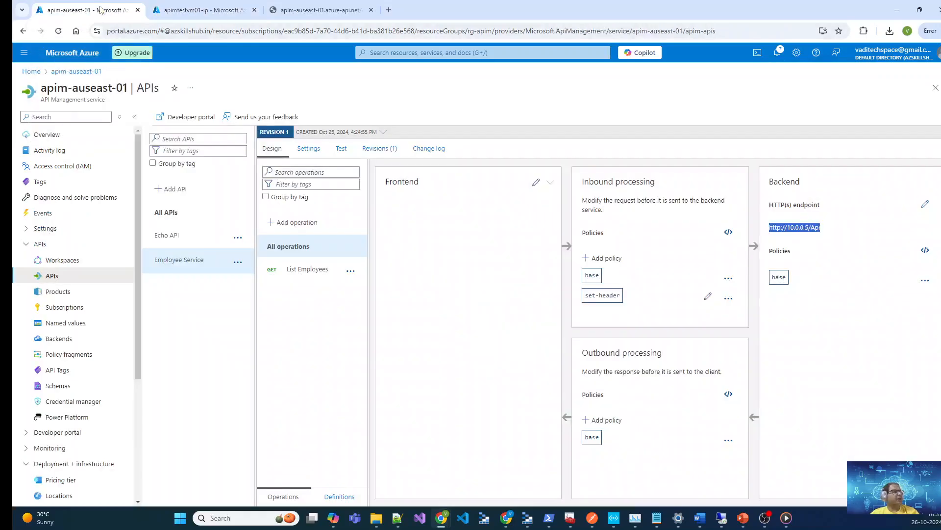
click(199, 10)
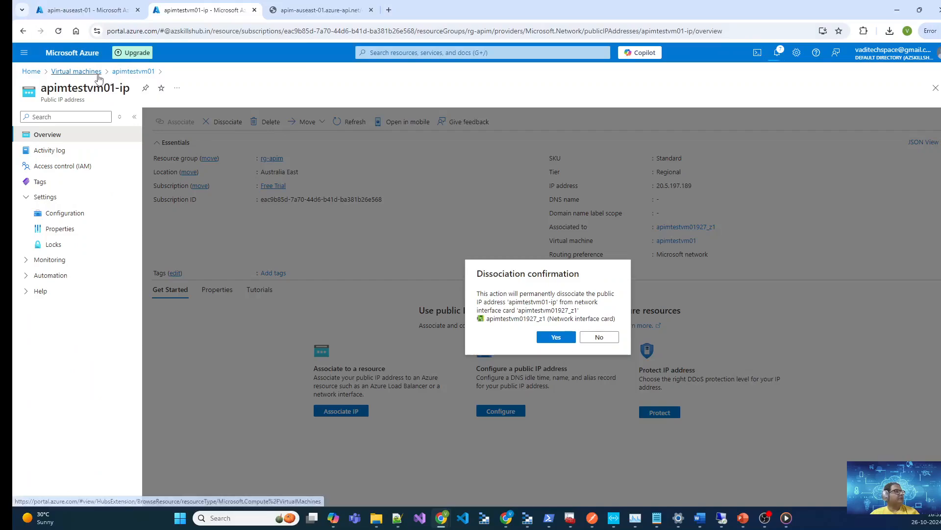
Return to the apimtestvm01 overview and refresh it to check the virtual machine's public IP address field
click(130, 72)
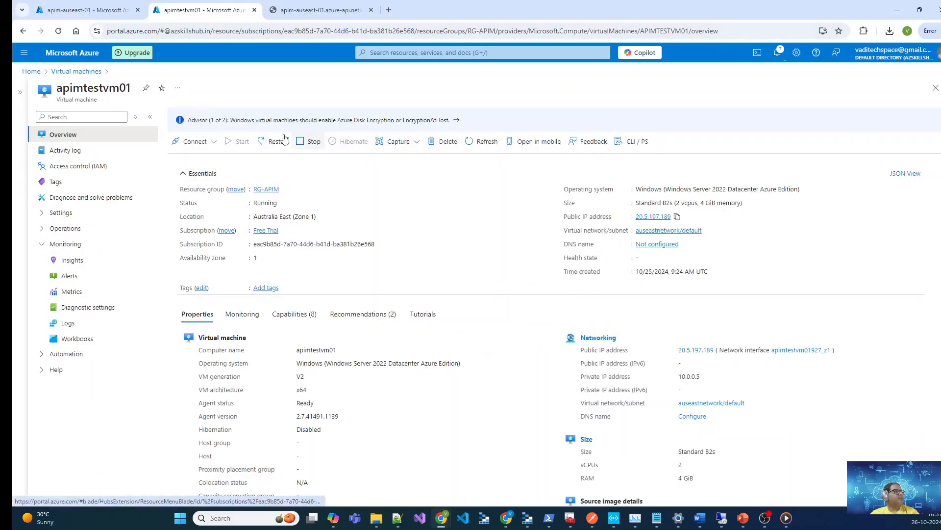
click(471, 142)
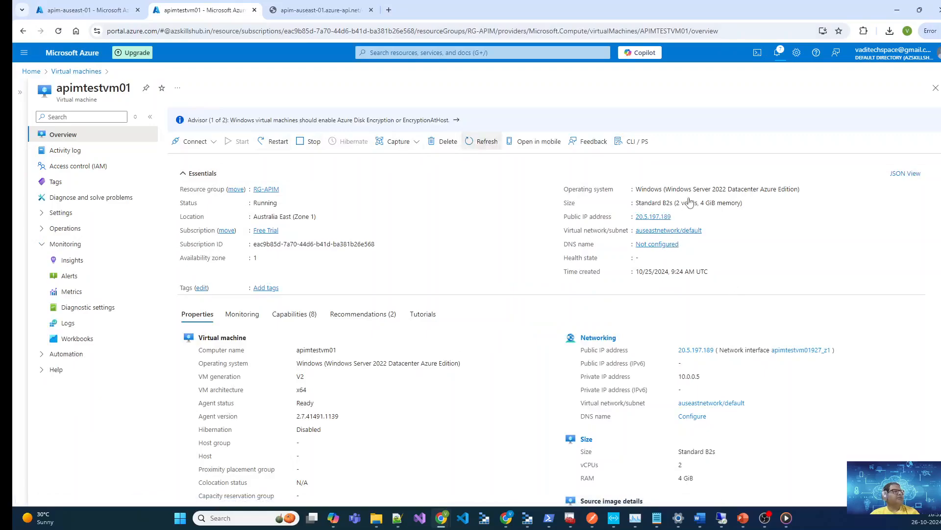
click(496, 142)
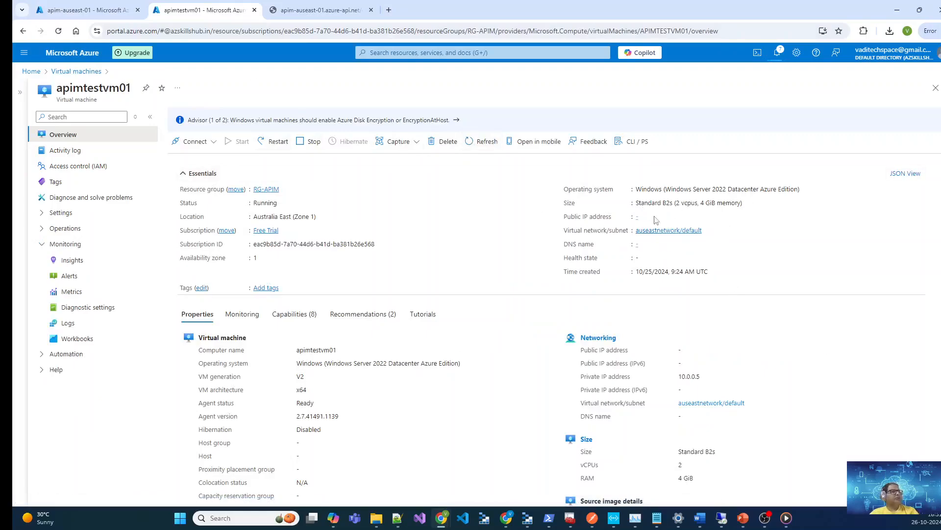
drag(669, 222, 568, 221)
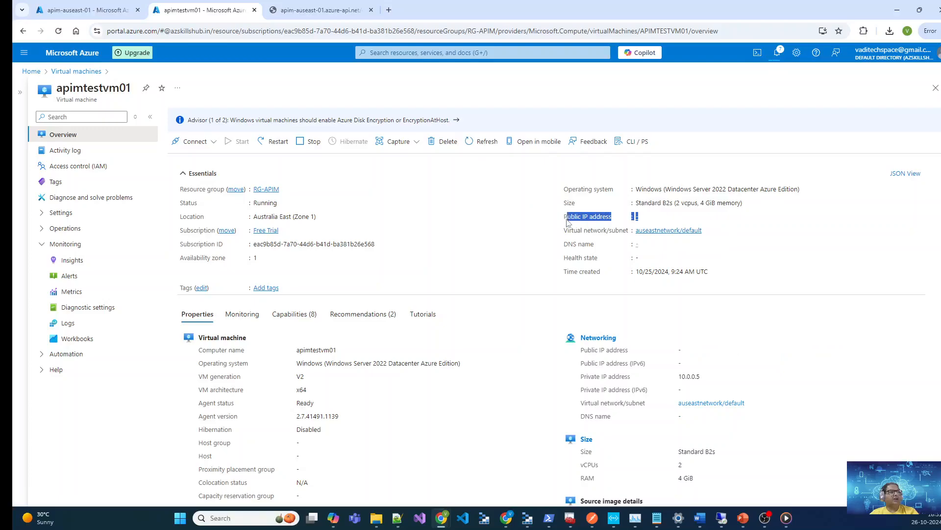
click(546, 235)
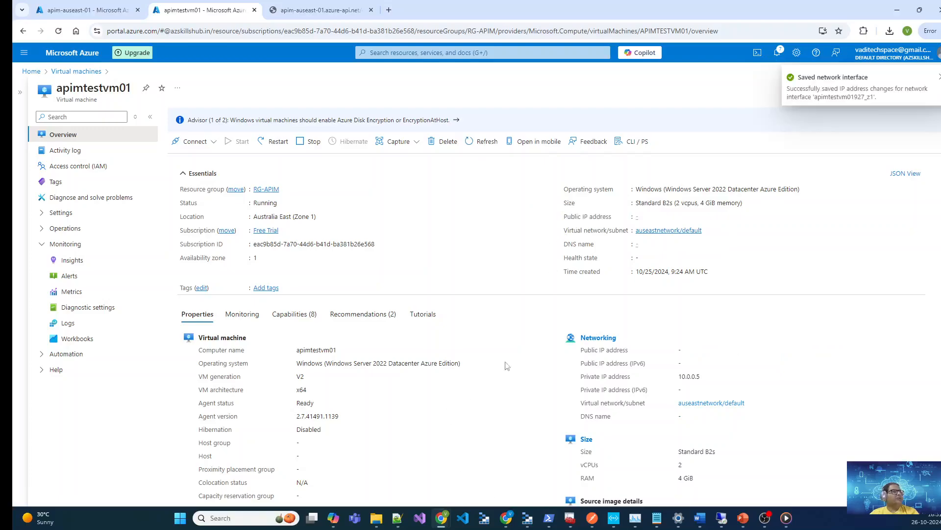
click(301, 14)
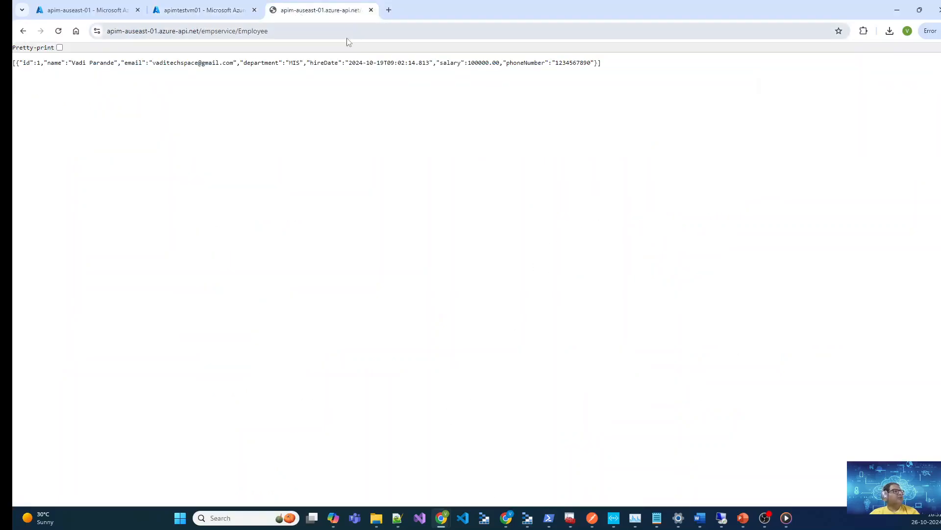
click(351, 31)
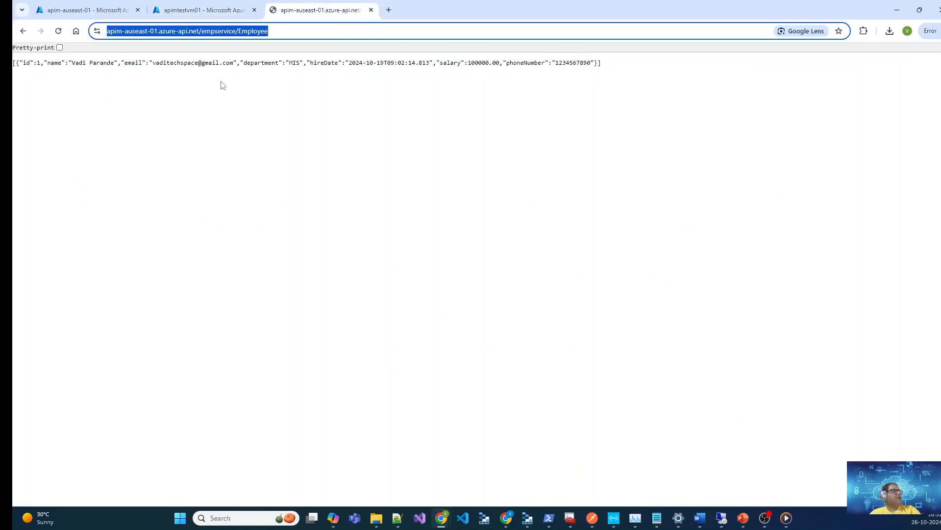
click(940, 36)
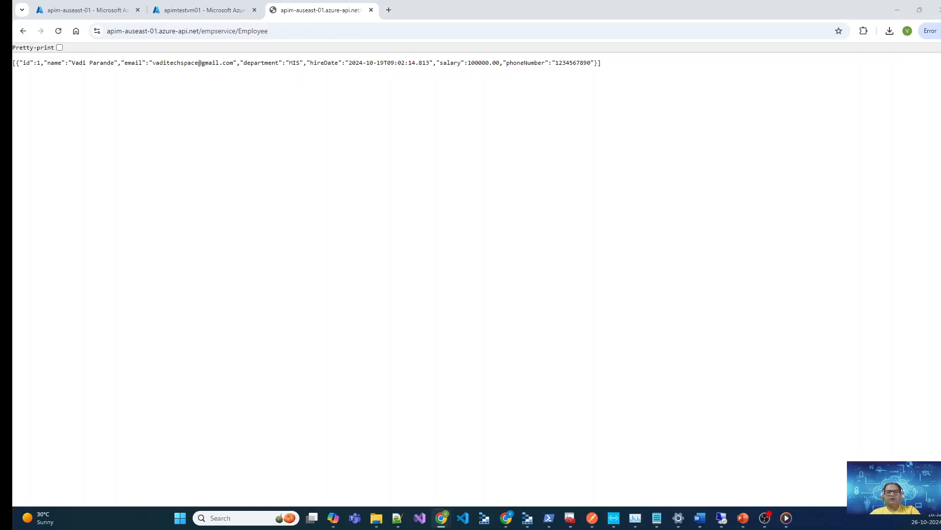
click(930, 36)
click(937, 31)
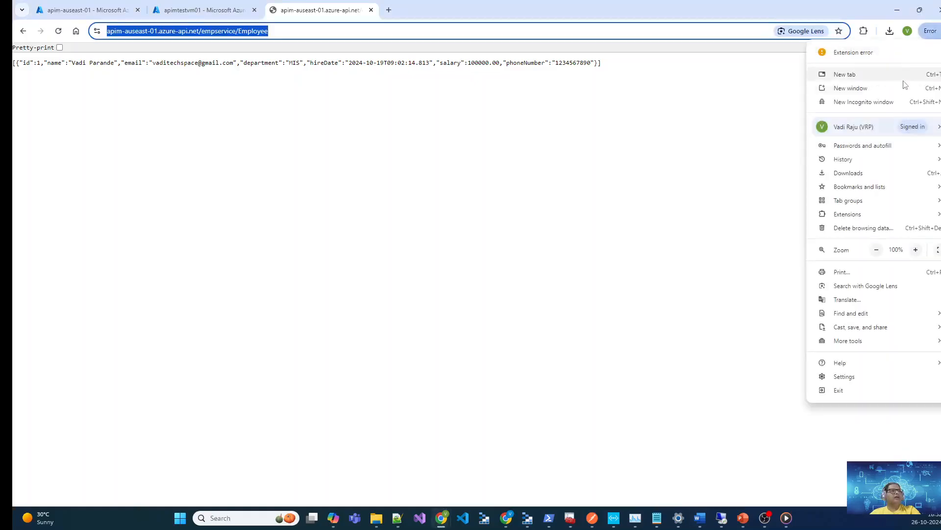
click(843, 99)
key(ctrl+v)
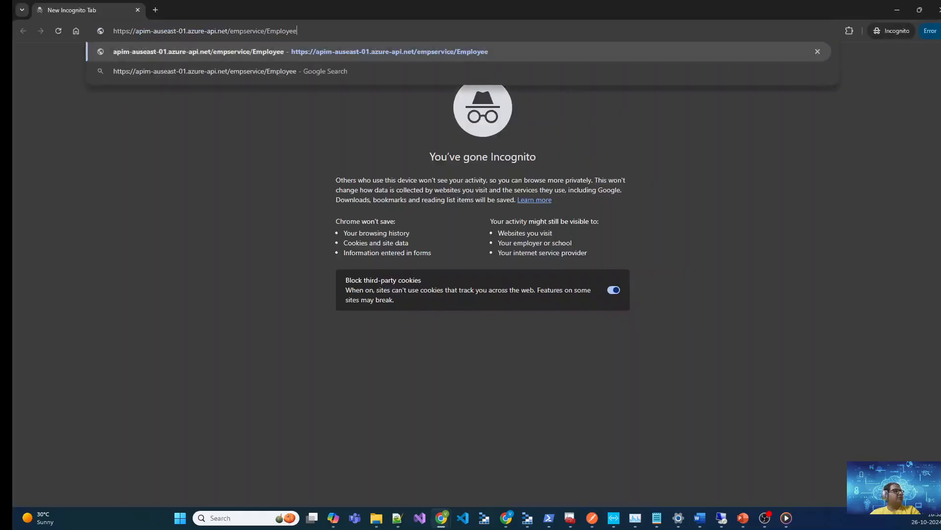
key(Return)
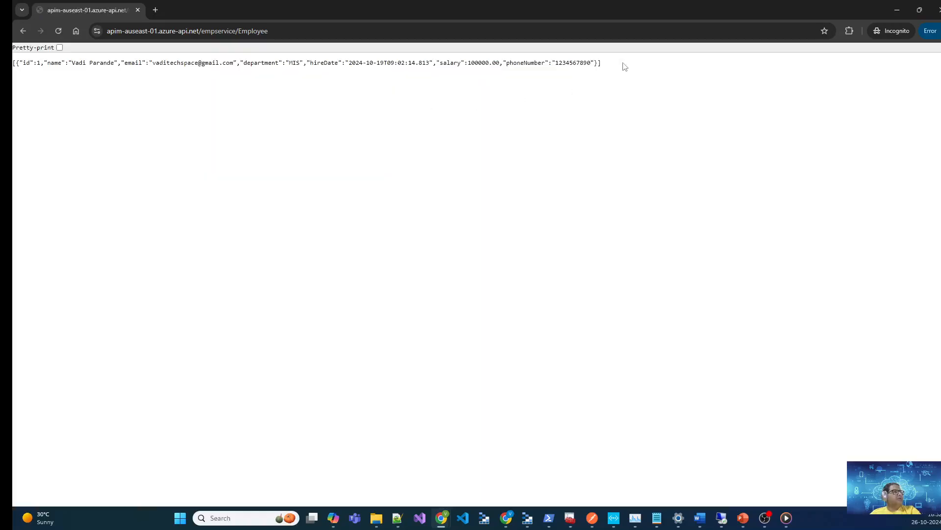
drag(623, 64, 14, 63)
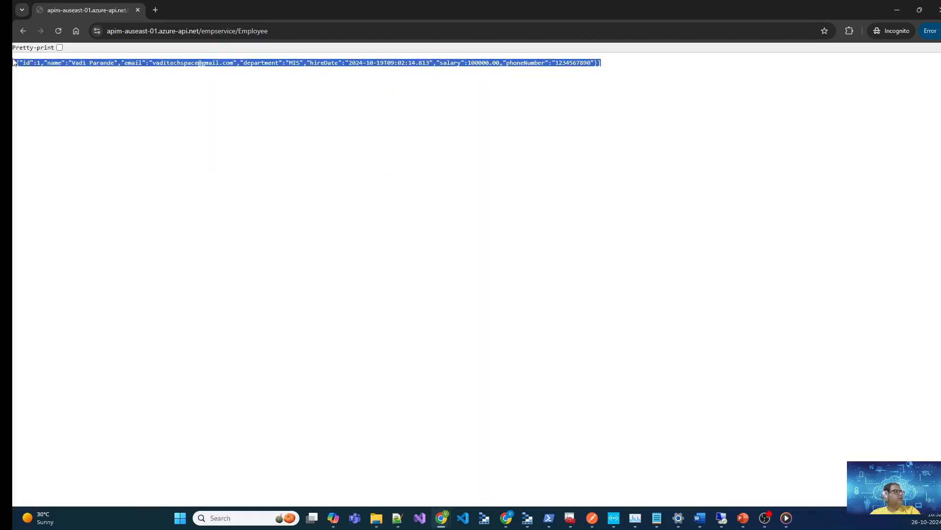
click(59, 48)
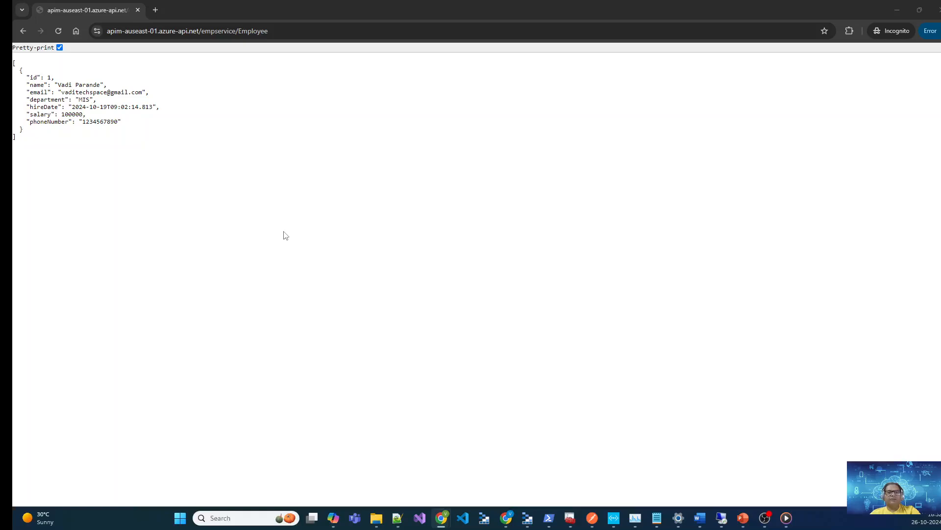
Close the Incognito window and return to the Employee Service API design in apim-auseast-01
key(alt+Tab)
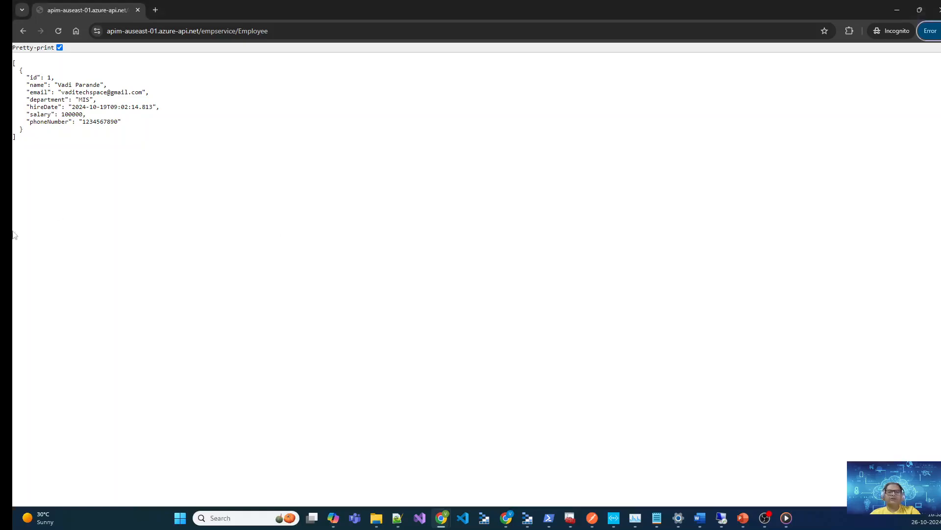
click(937, 10)
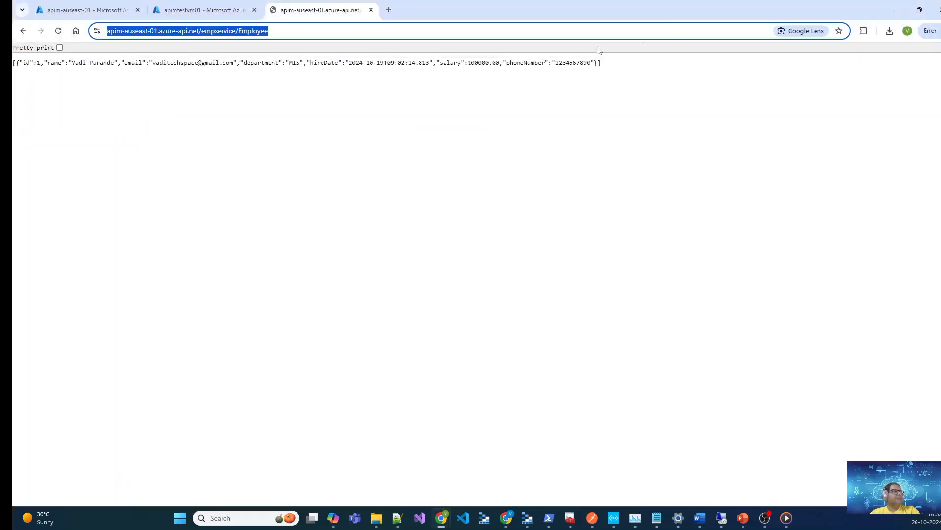
click(87, 11)
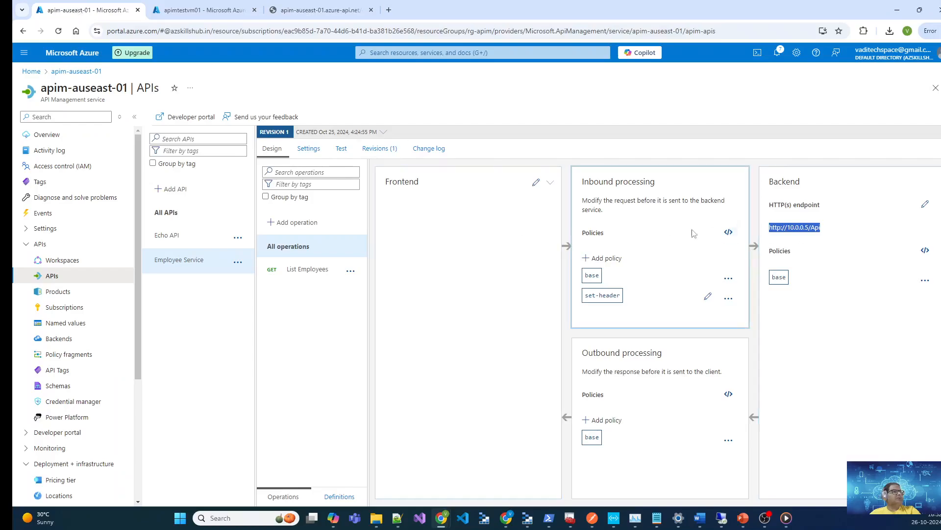